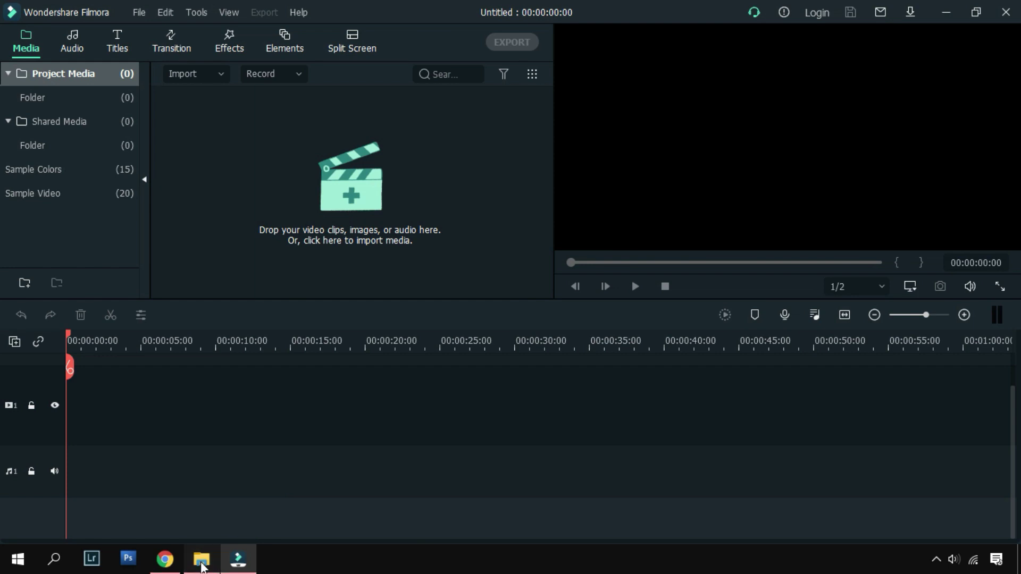
# - Import the four video clips from the Desktop folder into the project media
pyautogui.moveTo(908, 367); pyautogui.dragTo(764, 171)
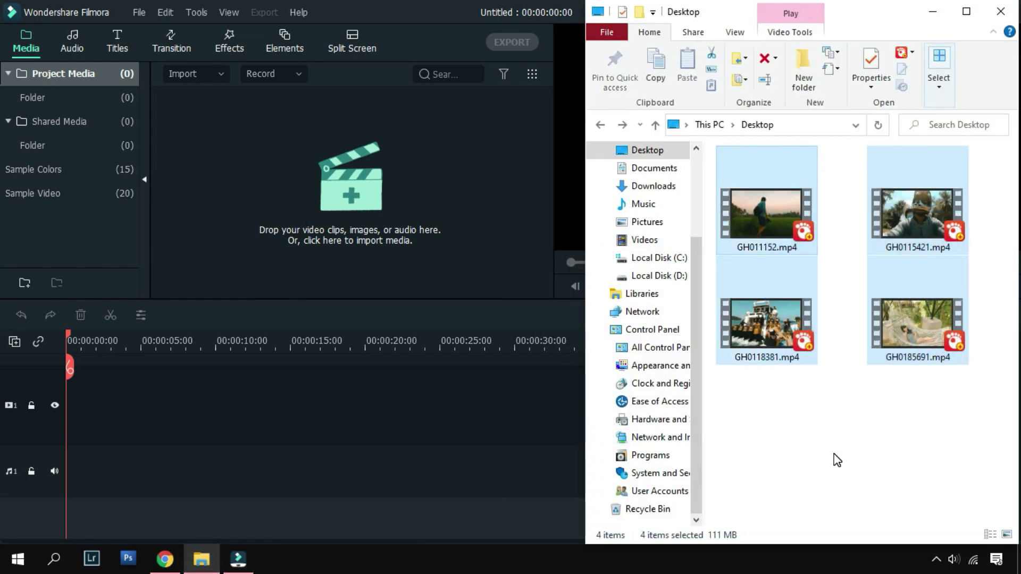
pyautogui.moveTo(779, 222); pyautogui.dragTo(276, 215)
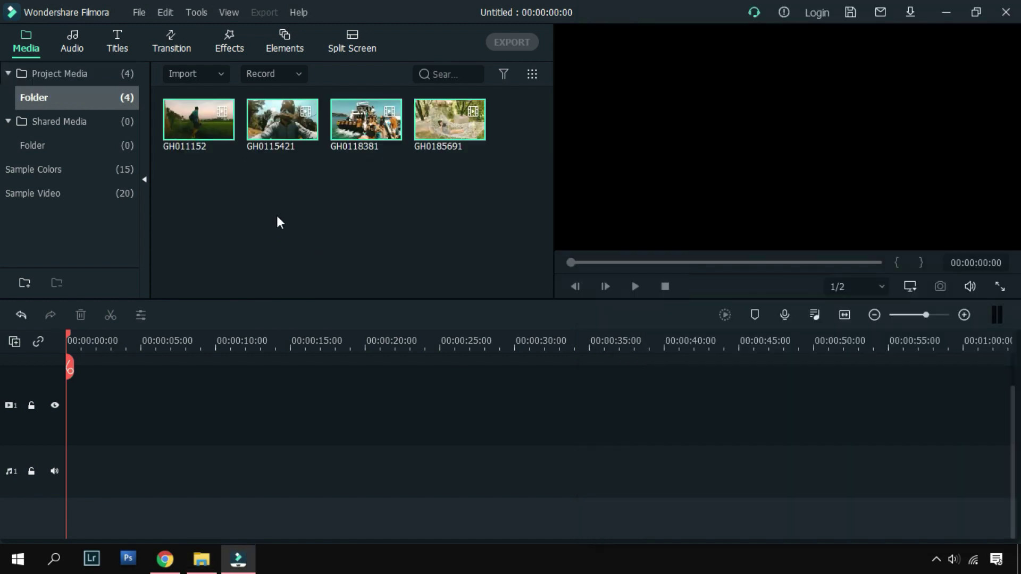
pyautogui.click(380, 208)
# - Add GH011152, GH0115421, GH0118381 and GH0185691 at the start of the timeline, each on its own video track from 1 to 4
pyautogui.moveTo(184, 125); pyautogui.dragTo(85, 398)
pyautogui.moveTo(261, 139); pyautogui.dragTo(74, 383)
pyautogui.moveTo(332, 135); pyautogui.dragTo(77, 377)
pyautogui.moveTo(449, 125); pyautogui.dragTo(72, 390)
# - Set the timeline track height to Small so that all four video tracks fit in view
pyautogui.rightClick(49, 410)
pyautogui.moveTo(159, 521)
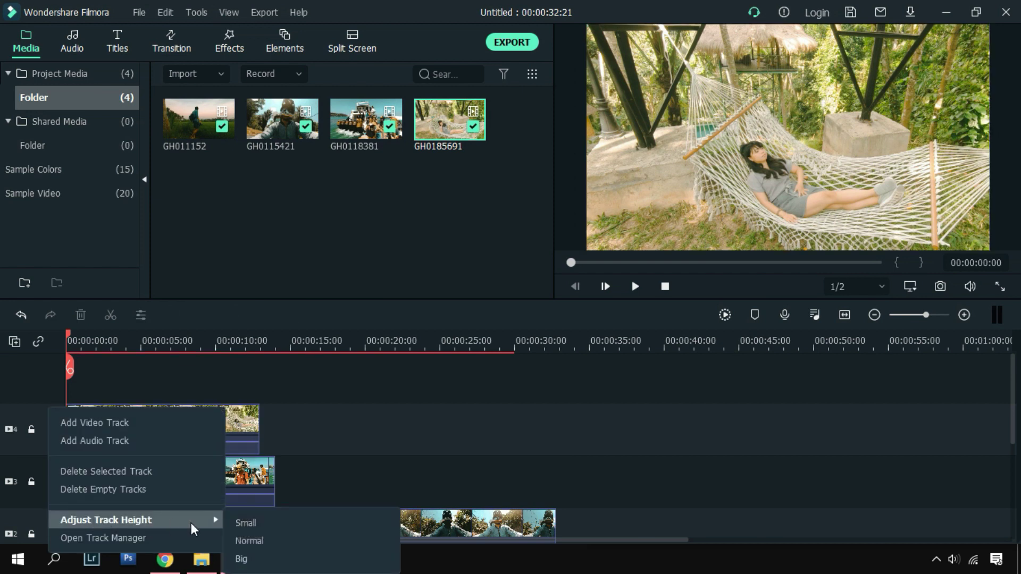
pyautogui.click(243, 523)
pyautogui.moveTo(1014, 436); pyautogui.dragTo(1014, 456)
pyautogui.moveTo(181, 369); pyautogui.dragTo(209, 381)
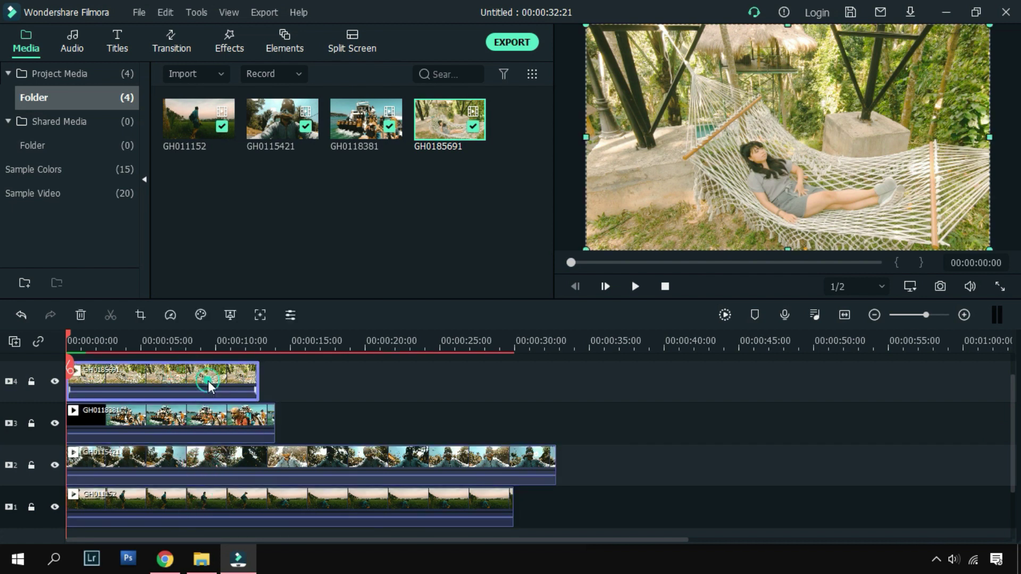
pyautogui.click(330, 423)
# - Hide video tracks 4, 3 and 2 so that only the GH011152 clip on track 1 is previewed
pyautogui.click(114, 504)
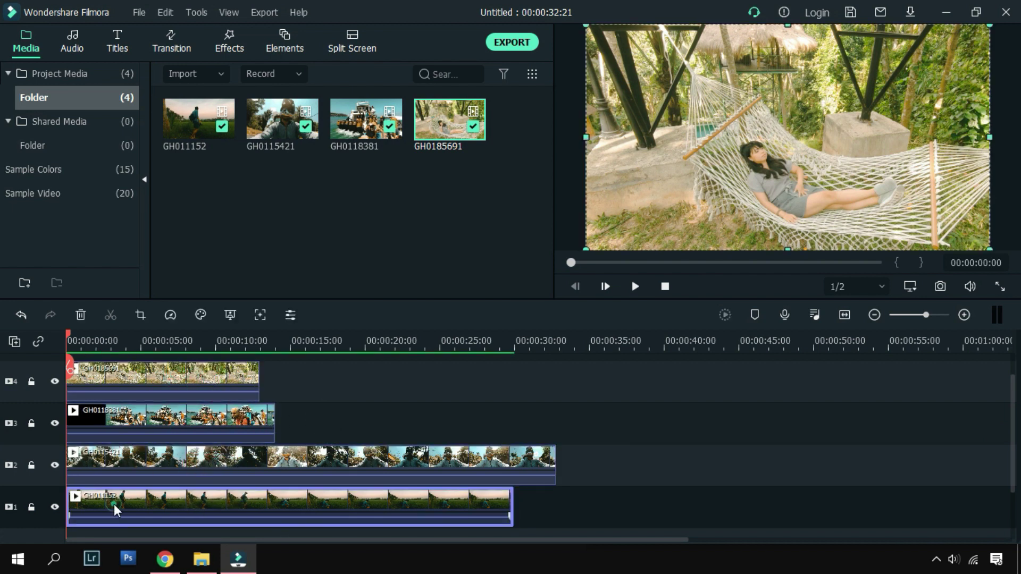
pyautogui.click(54, 382)
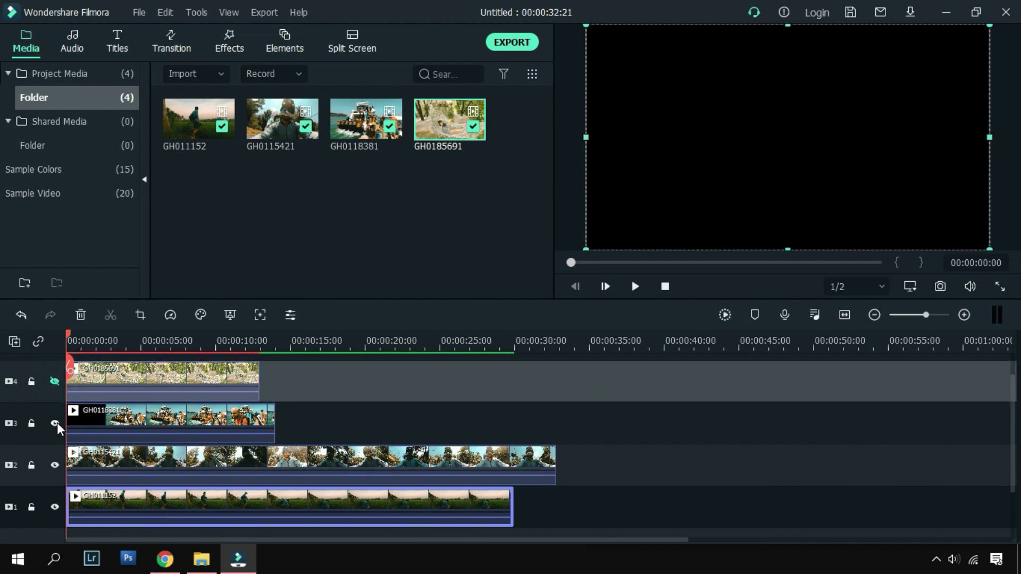
pyautogui.click(55, 424)
pyautogui.click(55, 464)
# - Trim about one second off the start of the GH011152 clip and shorten its end to the playhead at 00:00:15:01
pyautogui.moveTo(69, 336); pyautogui.dragTo(82, 412)
pyautogui.moveTo(68, 505); pyautogui.dragTo(83, 510)
pyautogui.moveTo(84, 335); pyautogui.dragTo(290, 415)
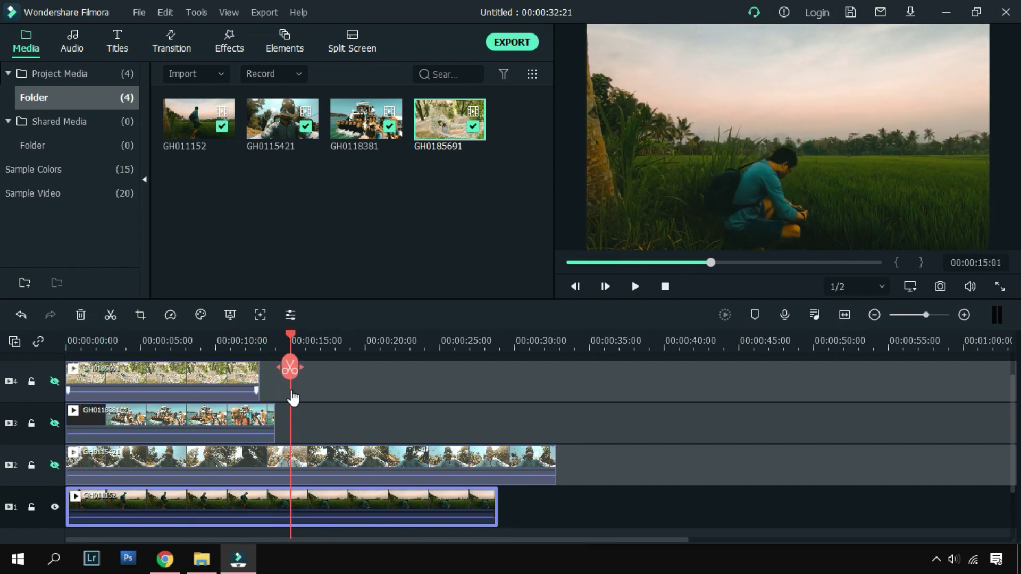
pyautogui.moveTo(485, 513); pyautogui.dragTo(293, 512)
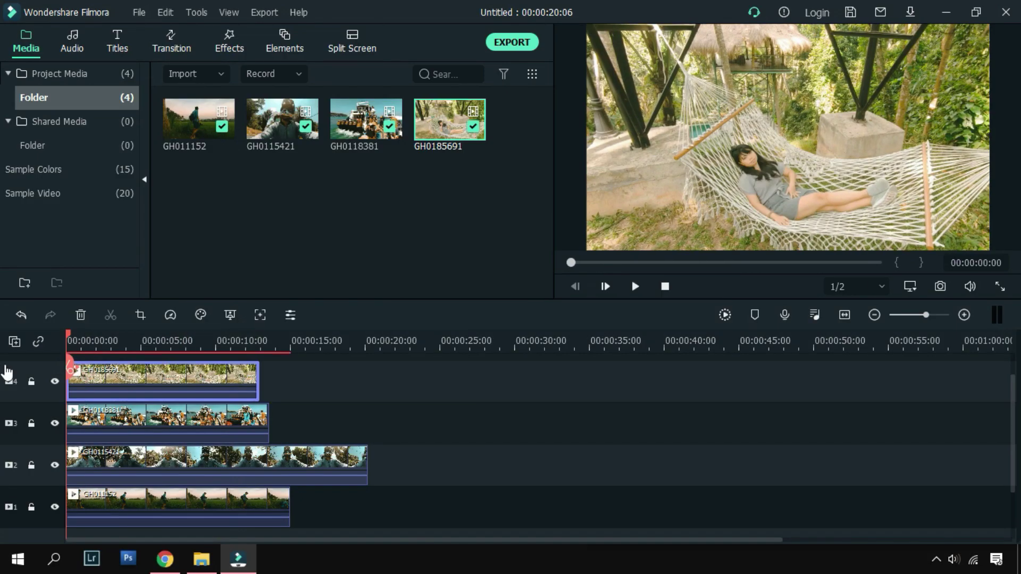
pyautogui.click(143, 418)
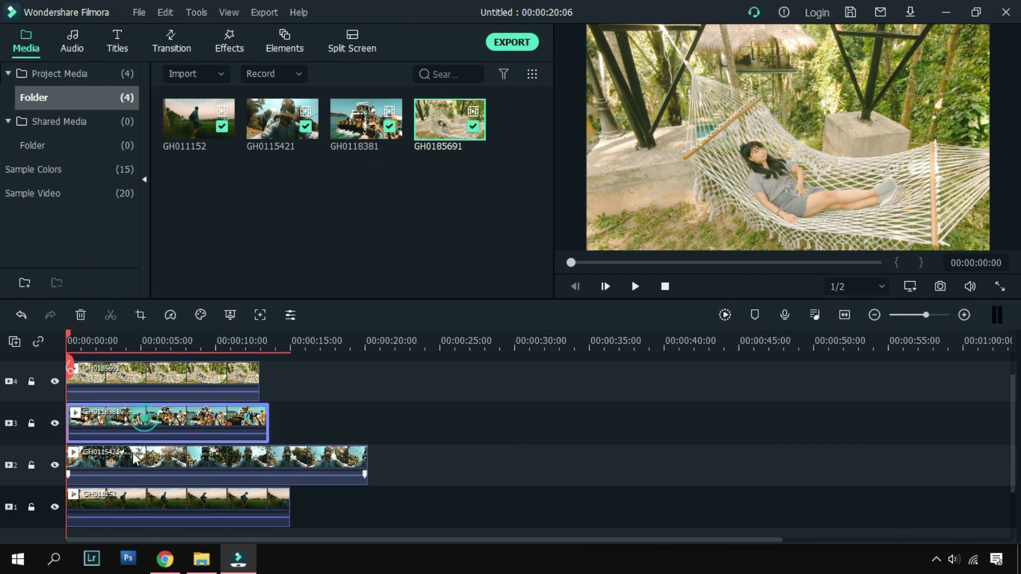
pyautogui.click(132, 457)
pyautogui.click(133, 505)
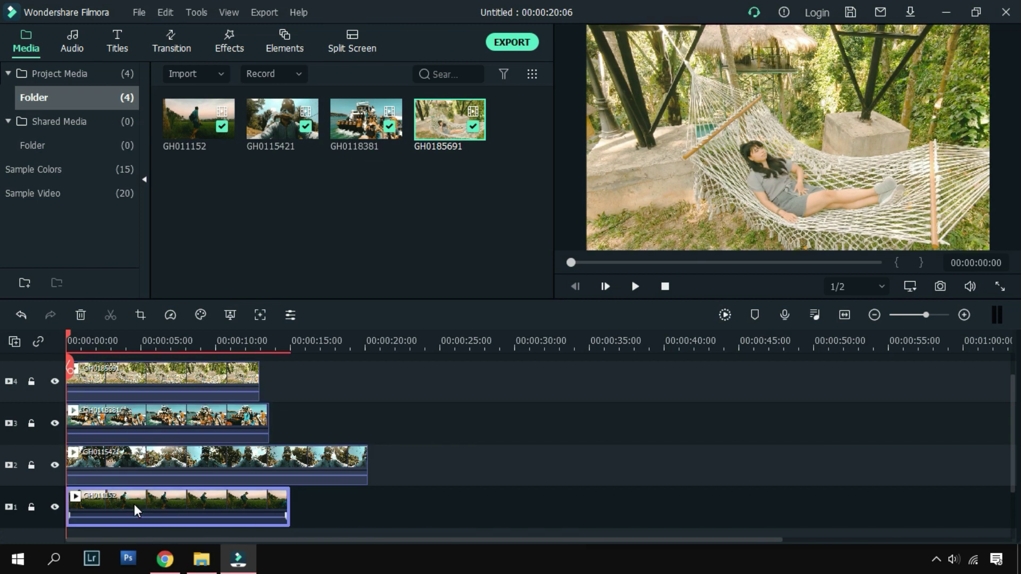
pyautogui.click(140, 461)
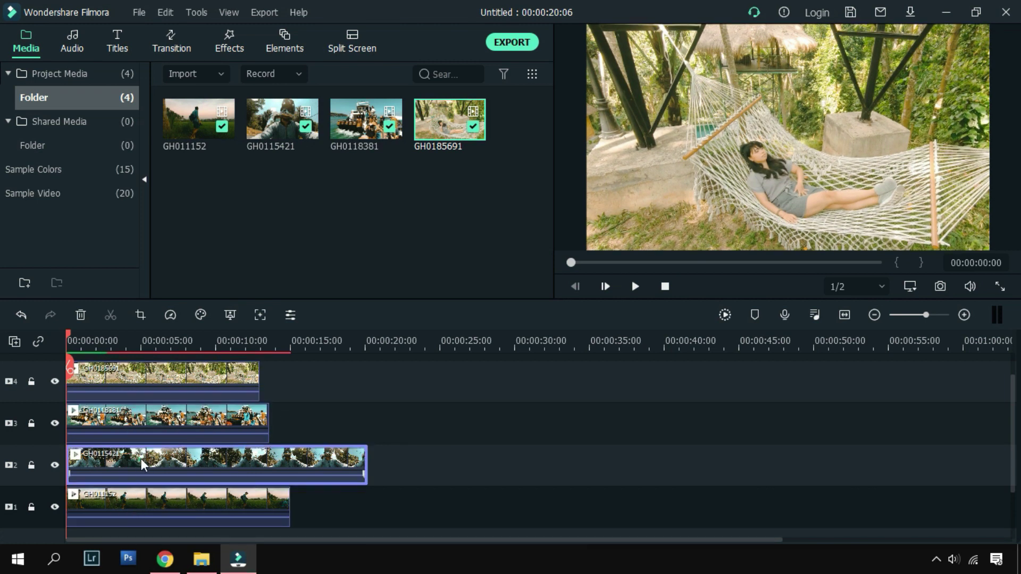
pyautogui.click(144, 415)
pyautogui.click(146, 372)
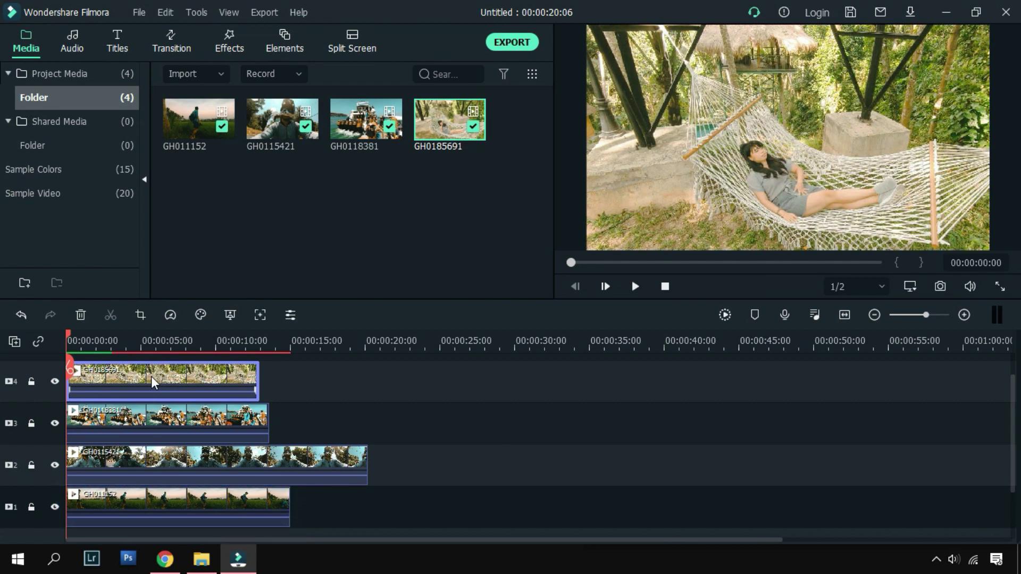
# - Hide video tracks 4, 3 and 2 to isolate the bottom clip for resizing
pyautogui.click(54, 381)
pyautogui.click(55, 423)
pyautogui.click(54, 465)
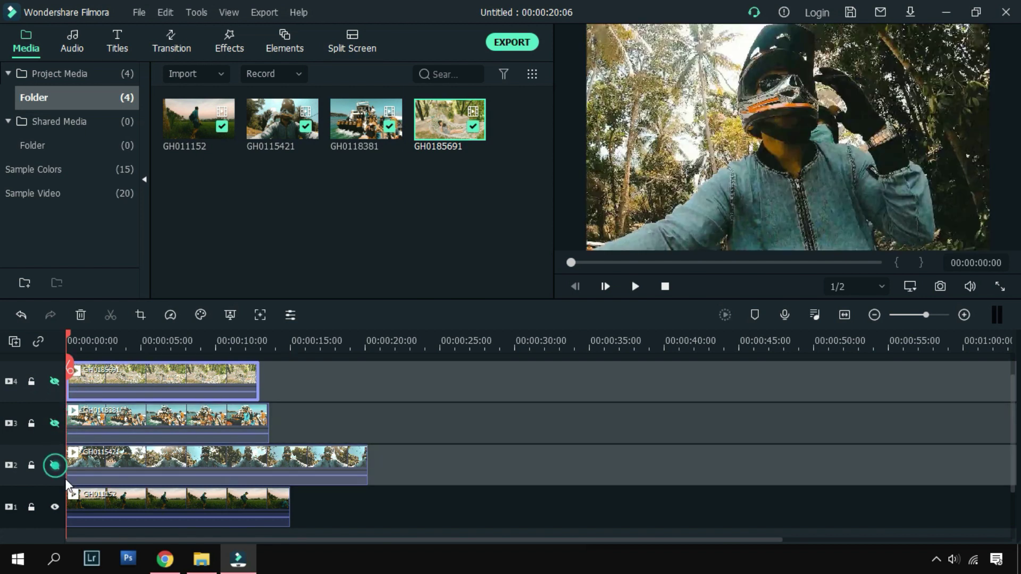
# - Scale the GH011152 clip to 50% and place it in the lower-left quarter of the frame at X -135.0, Y -76.3
pyautogui.click(114, 498)
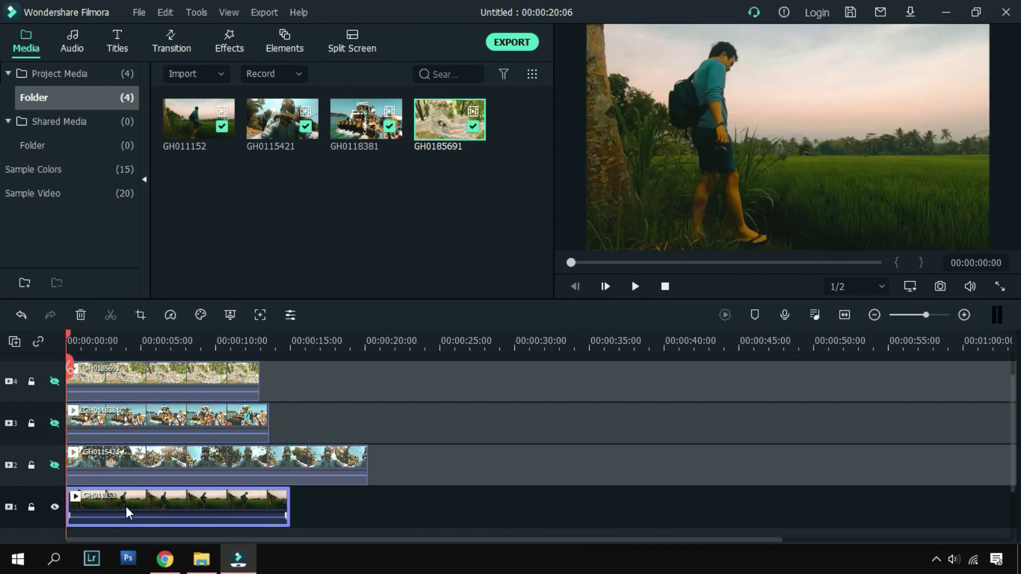
pyautogui.doubleClick(119, 503)
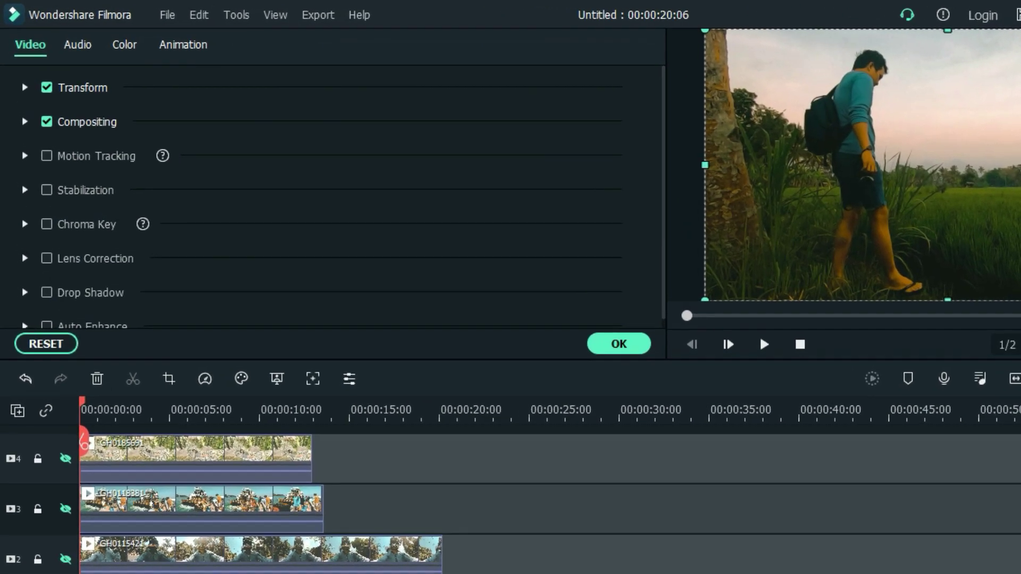
pyautogui.click(37, 128)
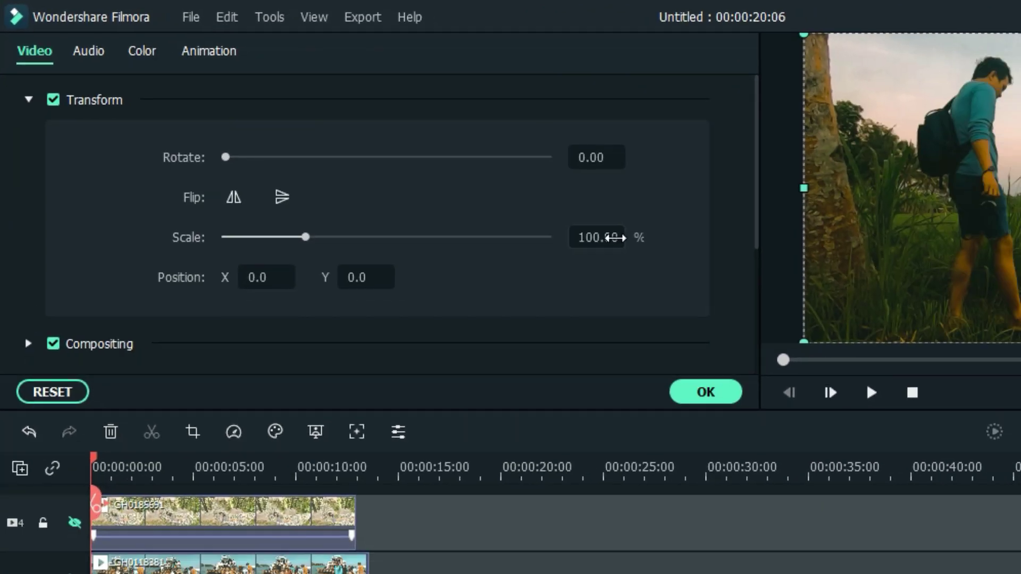
pyautogui.doubleClick(760, 303)
pyautogui.write('50')
pyautogui.press('Return')
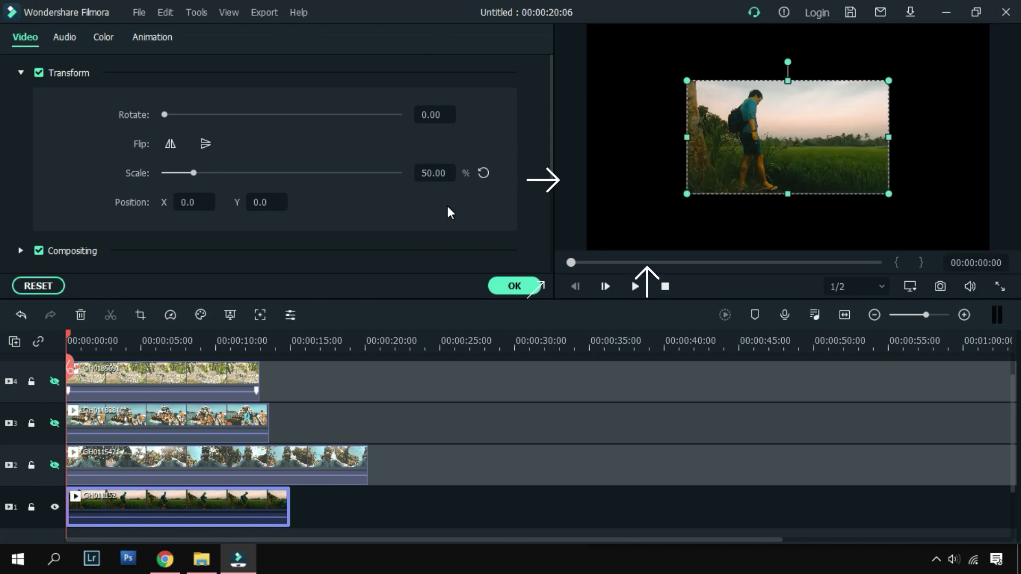
pyautogui.moveTo(770, 150); pyautogui.dragTo(672, 204)
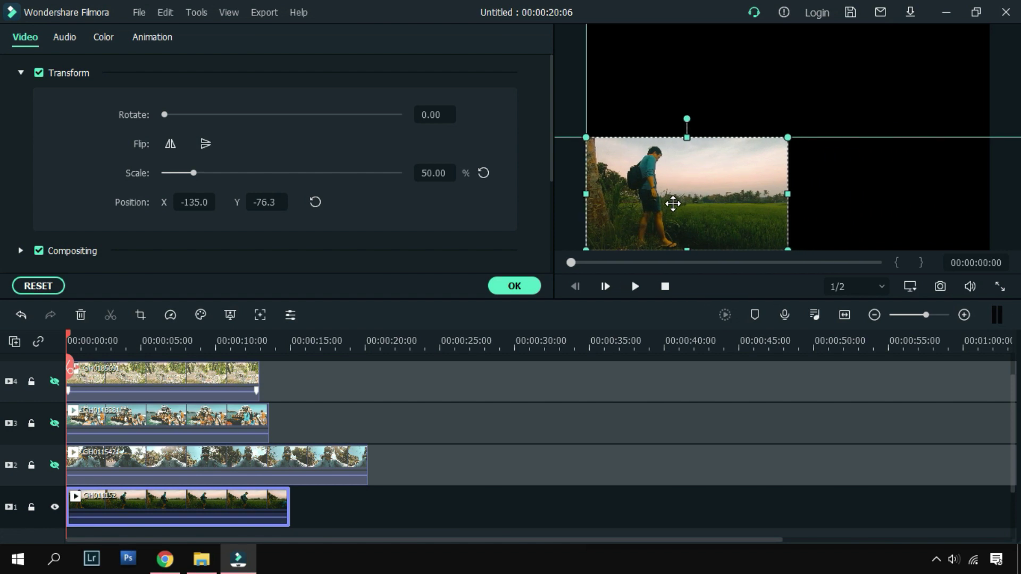
# - Unhide track 2, scale the GH0115421 clip to 50% and place it in the frame's upper-right quarter at X 135.0, Y 76.3
pyautogui.click(142, 460)
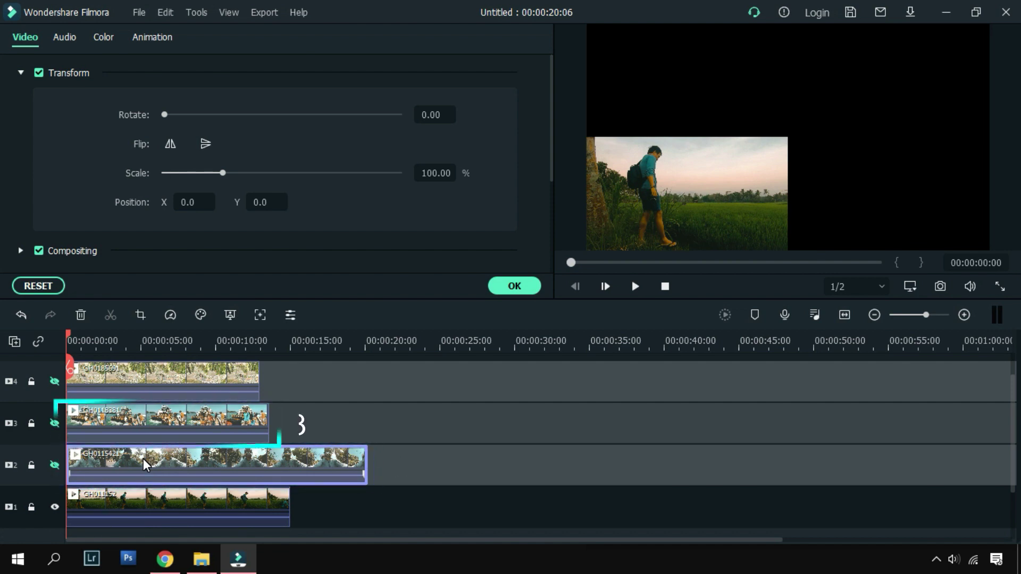
pyautogui.click(54, 465)
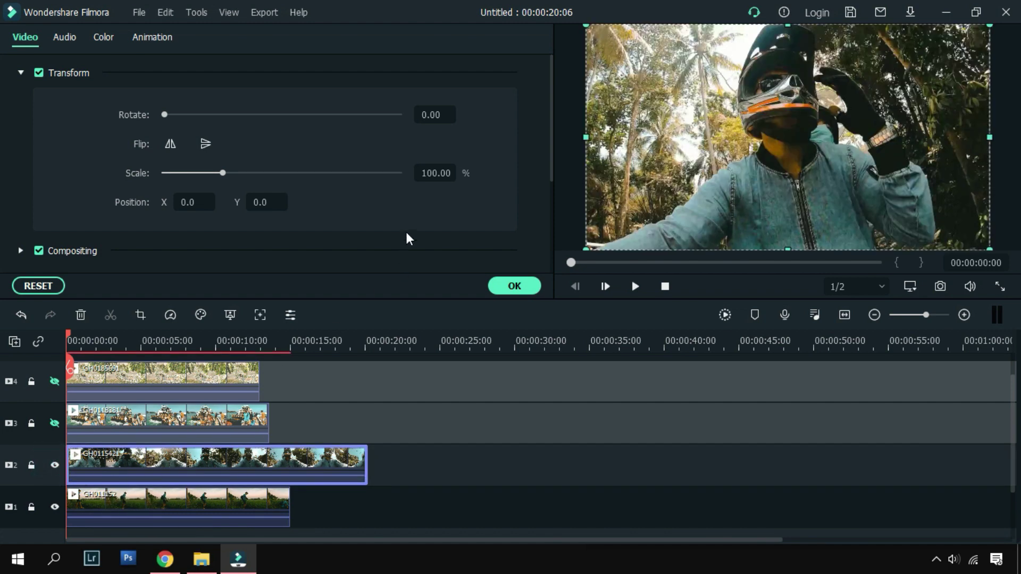
pyautogui.press('Return')
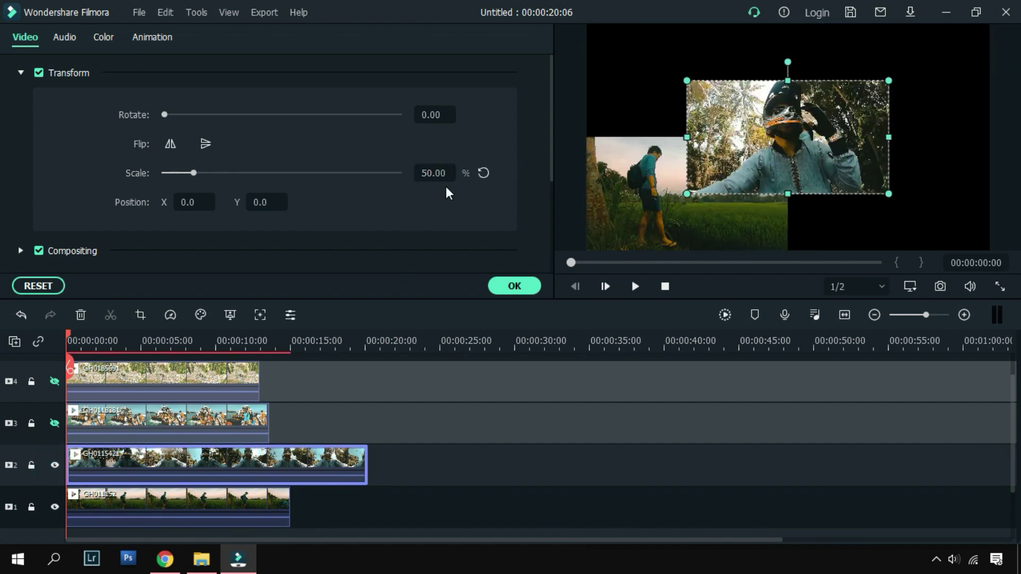
pyautogui.moveTo(765, 137); pyautogui.dragTo(866, 81)
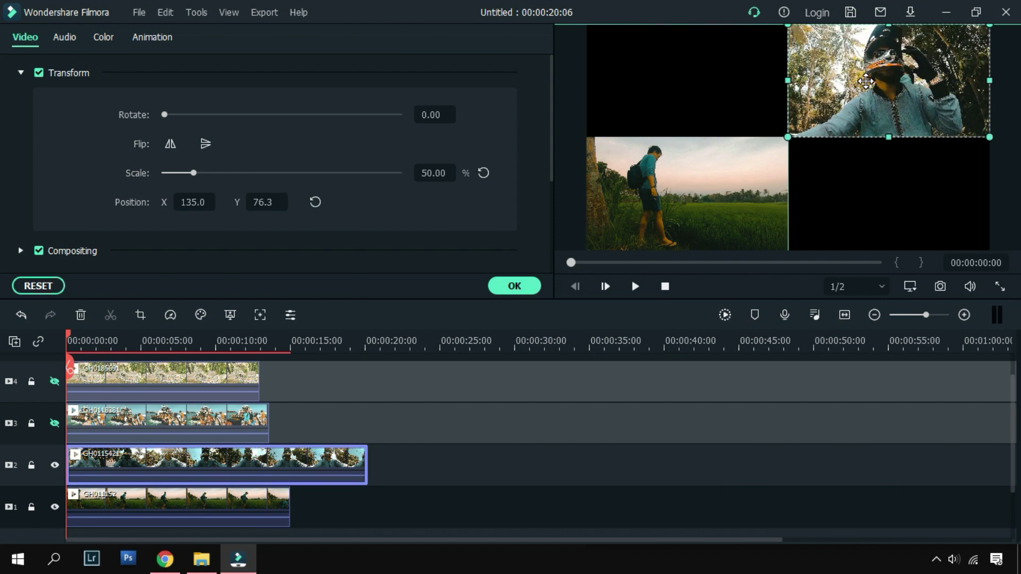
# - Unhide track 3, scale the GH0118381 clip to 50% and place it in the upper-left quarter of the frame
pyautogui.click(88, 421)
pyautogui.click(55, 423)
pyautogui.click(445, 176)
pyautogui.write('50')
pyautogui.press('Return')
pyautogui.moveTo(787, 137); pyautogui.dragTo(686, 80)
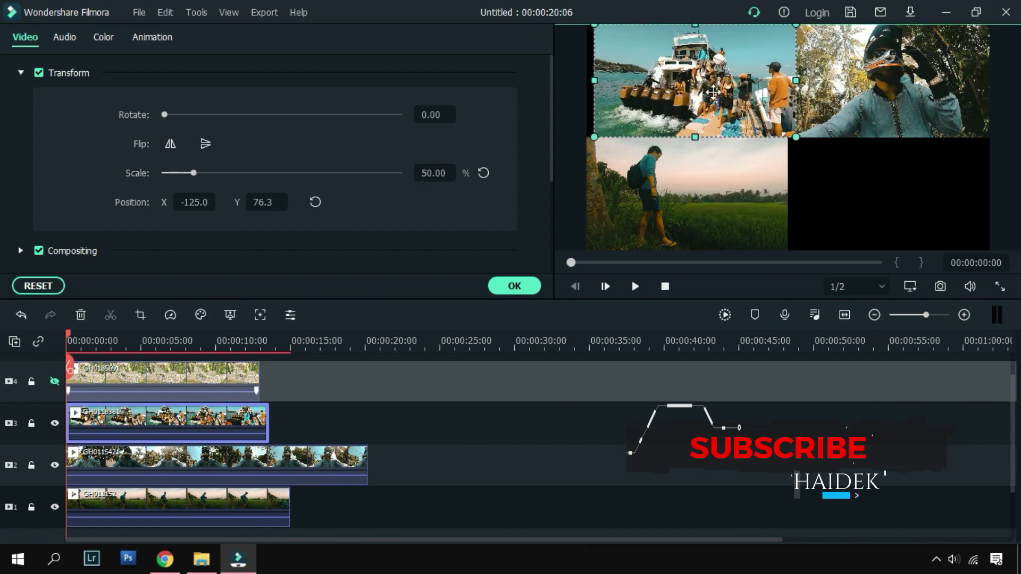
# - Unhide track 4, scale the GH0185691 clip to 50% and place it in the frame's lower-right quarter at X 135.0, Y -76.0
pyautogui.click(152, 378)
pyautogui.click(55, 382)
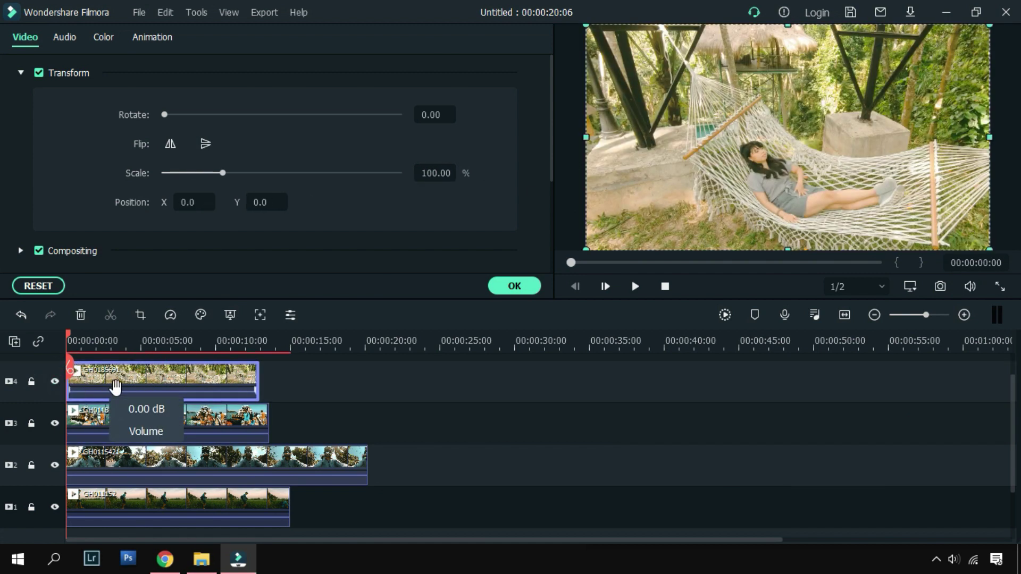
pyautogui.click(453, 174)
pyautogui.write('50')
pyautogui.press('Return')
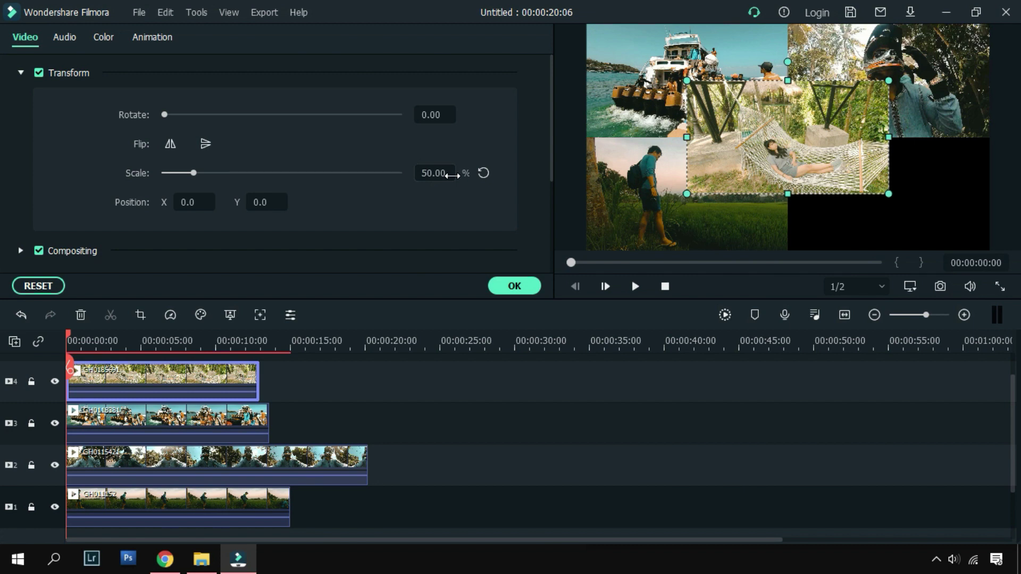
pyautogui.moveTo(788, 137); pyautogui.dragTo(888, 199)
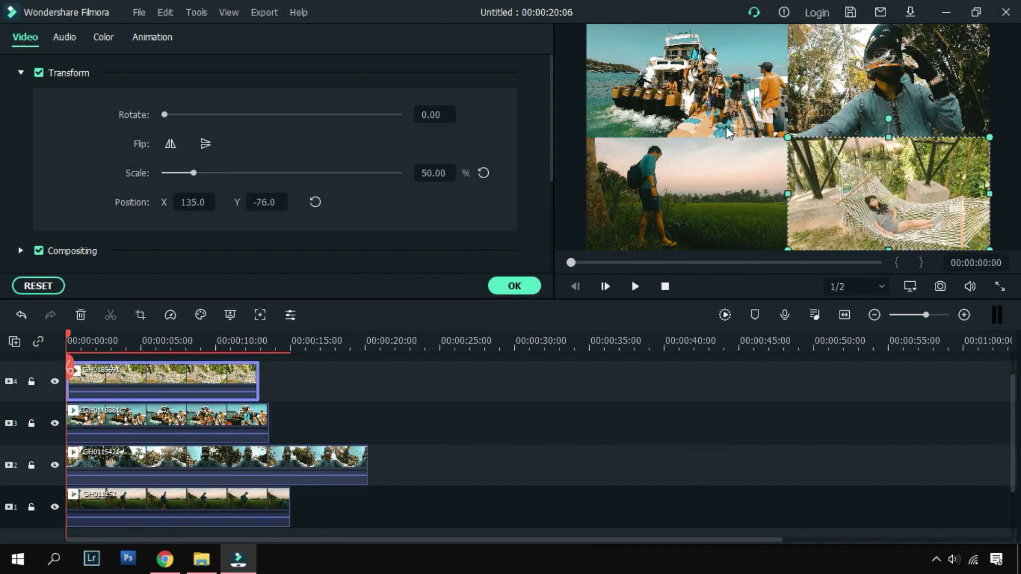
# - Check the four-way split layout in the full-screen preview and return to the editor
pyautogui.click(712, 104)
pyautogui.click(904, 101)
pyautogui.click(716, 184)
pyautogui.click(857, 184)
pyautogui.click(1000, 287)
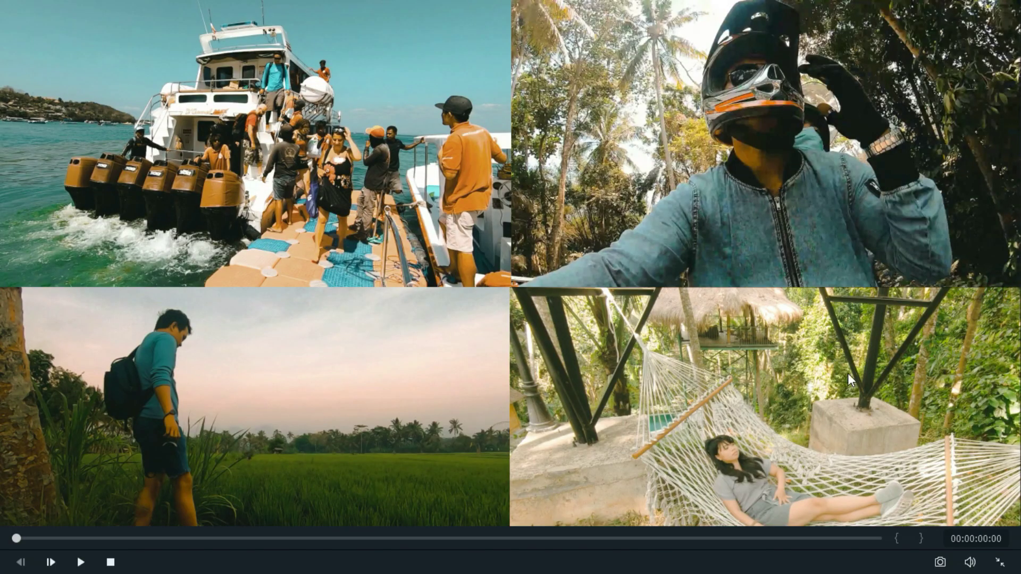
pyautogui.click(1000, 562)
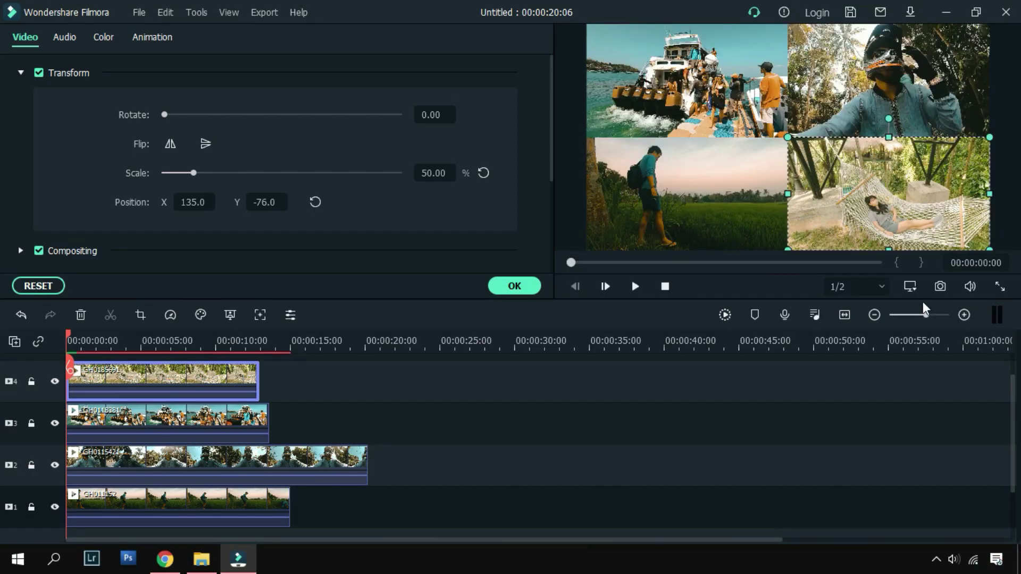
# - Accept the clip transform settings, render the timeline preview and fit the timeline to the clips
pyautogui.click(528, 287)
pyautogui.click(430, 410)
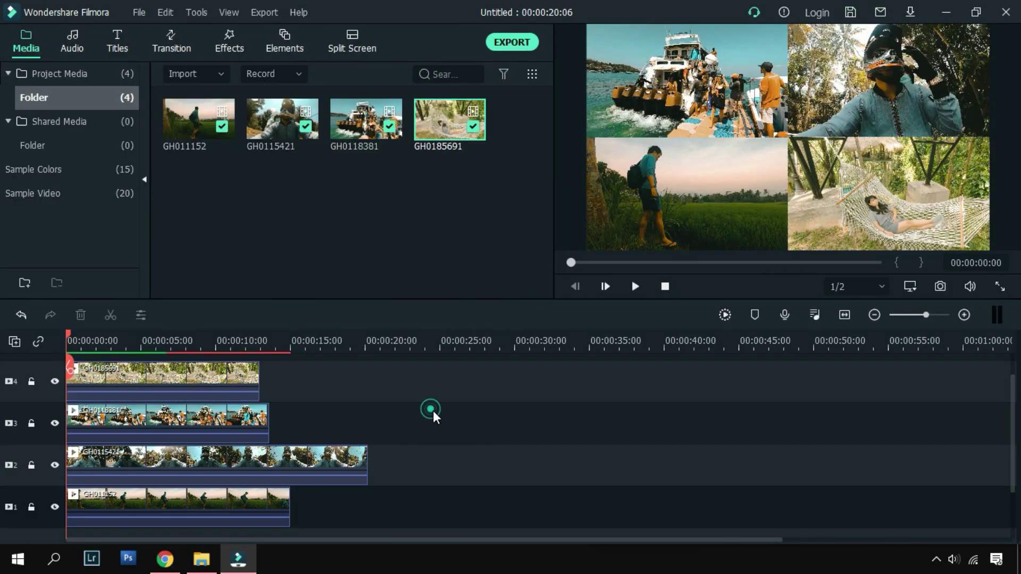
pyautogui.click(725, 315)
pyautogui.click(256, 503)
pyautogui.click(846, 314)
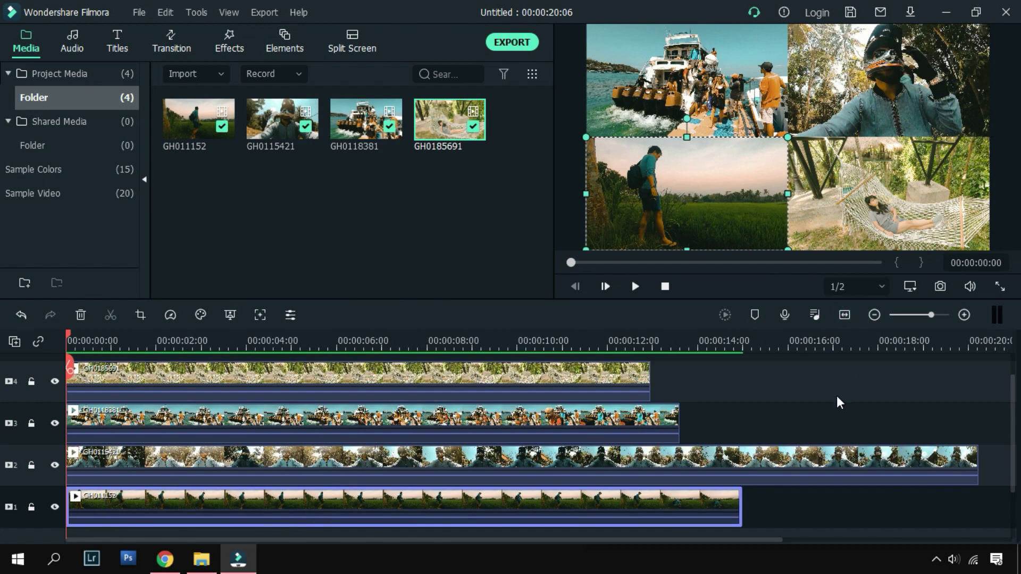
# - Move the clips on tracks 2, 3 and 4 so that they all start at 00:00:05:00
pyautogui.click(217, 502)
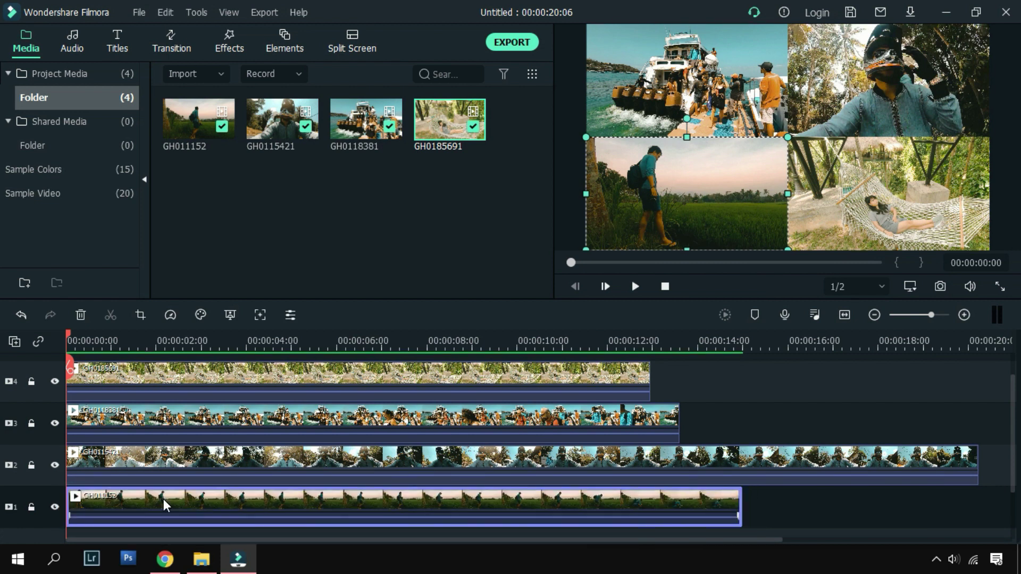
pyautogui.moveTo(68, 334); pyautogui.dragTo(291, 364)
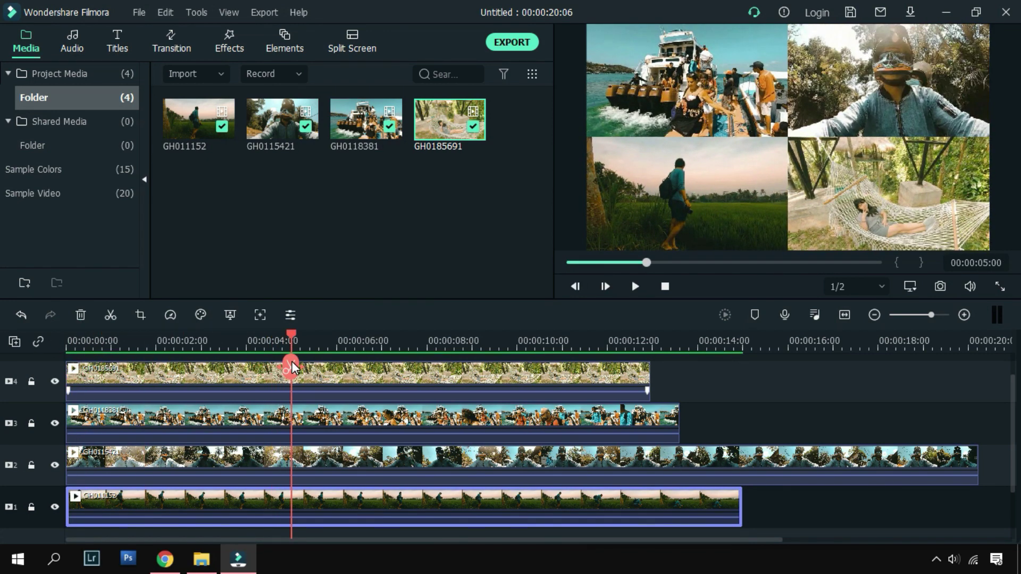
pyautogui.moveTo(347, 459); pyautogui.dragTo(572, 467)
pyautogui.moveTo(327, 422); pyautogui.dragTo(553, 420)
pyautogui.click(346, 375)
pyautogui.moveTo(345, 375); pyautogui.dragTo(571, 376)
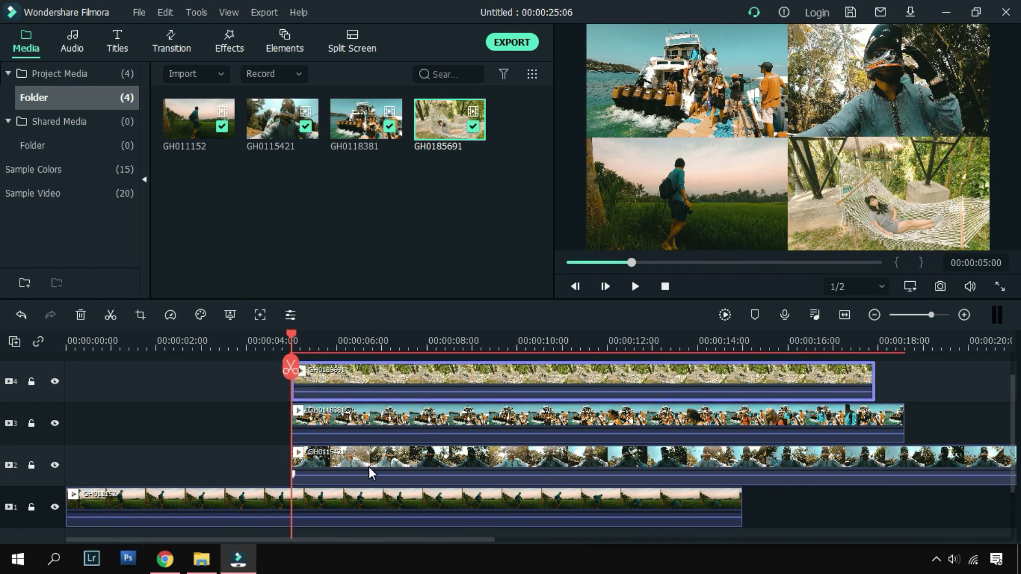
# - Add a freeze frame at the start of the GH0115421 clip and move the clip to the beginning of track 2
pyautogui.moveTo(902, 340); pyautogui.dragTo(477, 340)
pyautogui.click(321, 462)
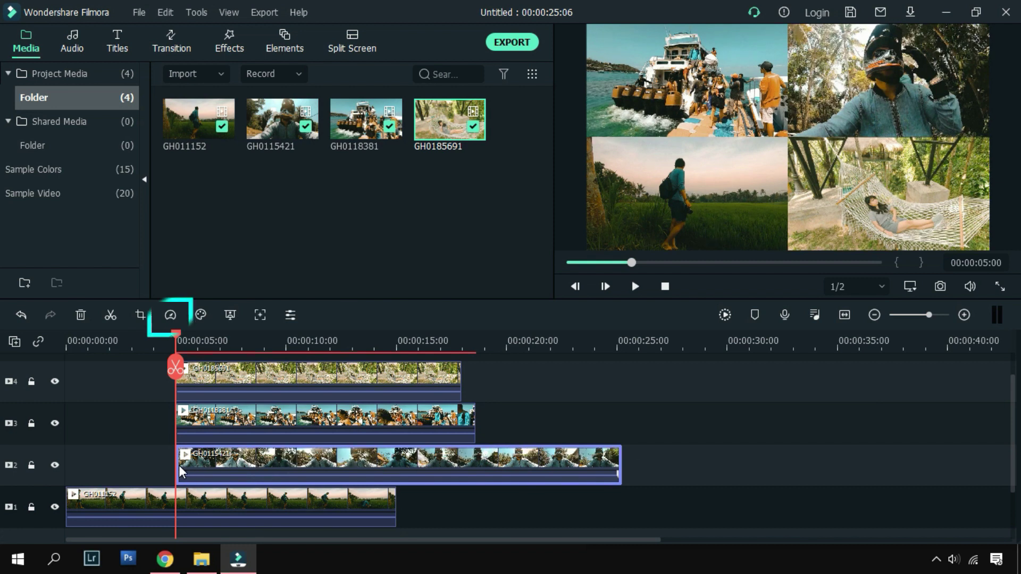
pyautogui.click(170, 314)
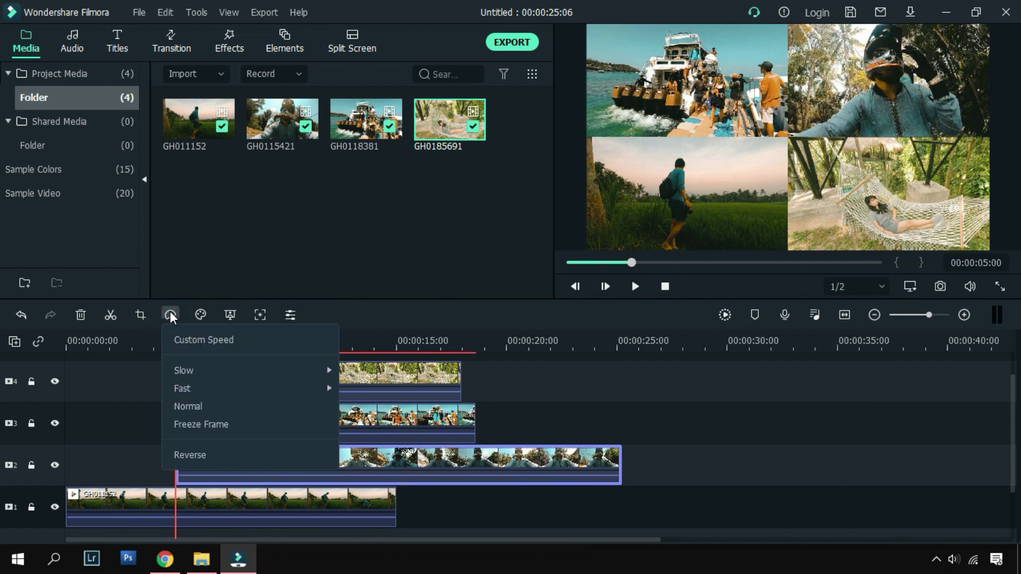
pyautogui.click(229, 424)
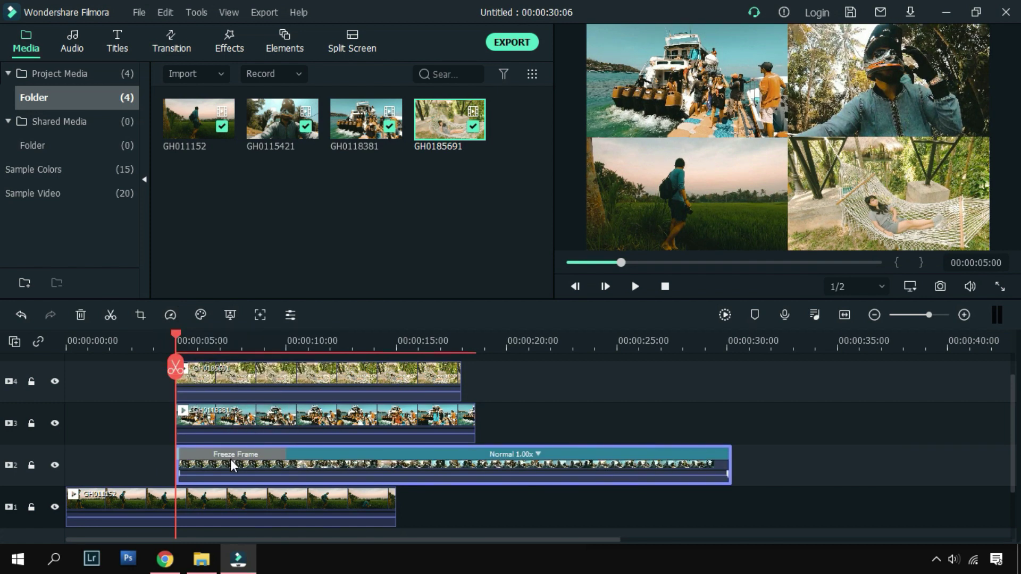
pyautogui.moveTo(368, 468); pyautogui.dragTo(152, 463)
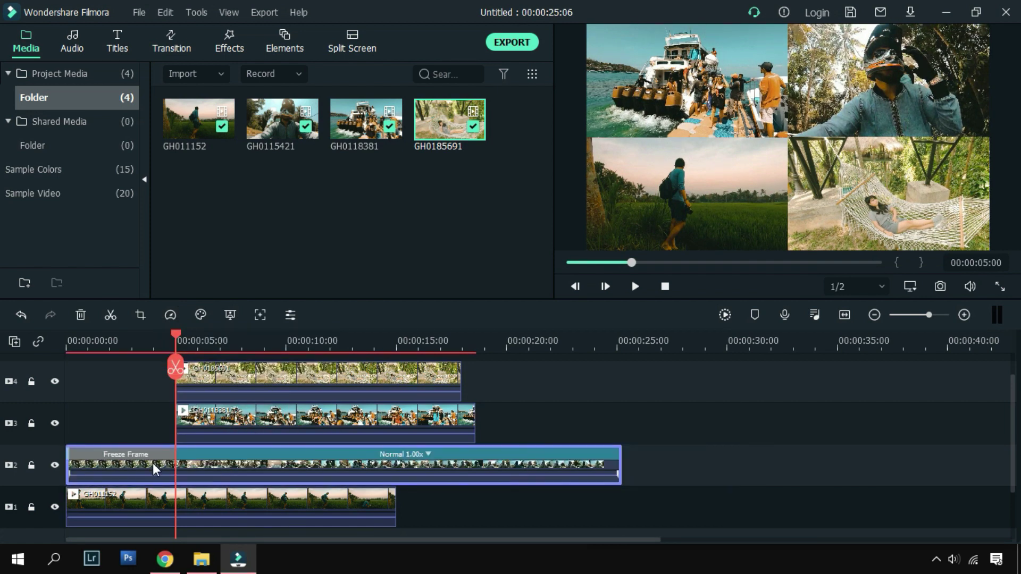
# - Add a freeze frame at the start of the GH0118381 and GH0185691 clips and move both to the beginning of the timeline
pyautogui.click(256, 414)
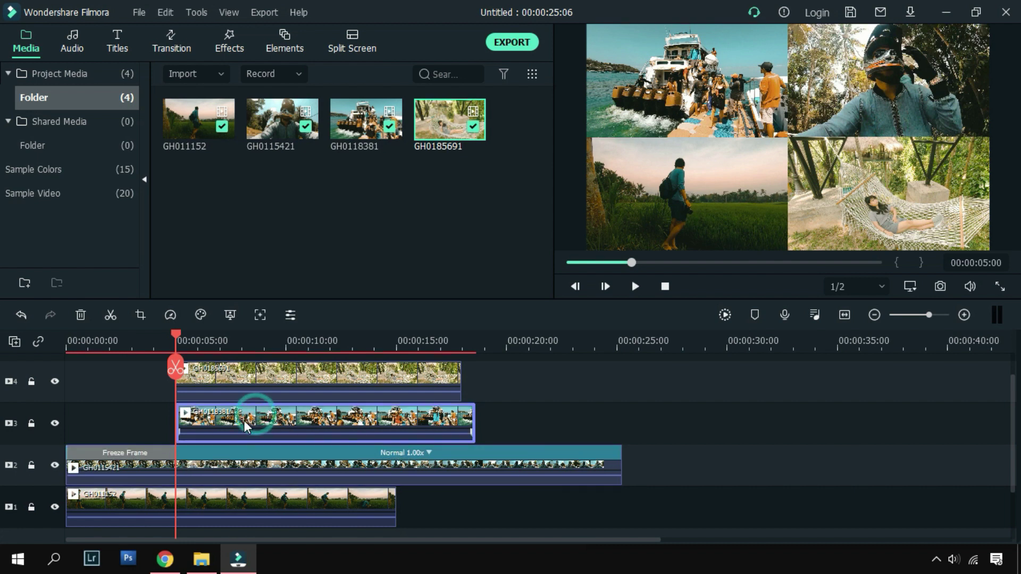
pyautogui.click(170, 314)
pyautogui.click(183, 424)
pyautogui.moveTo(353, 426); pyautogui.dragTo(196, 426)
pyautogui.click(241, 379)
pyautogui.click(170, 315)
pyautogui.click(185, 426)
pyautogui.moveTo(379, 385); pyautogui.dragTo(95, 384)
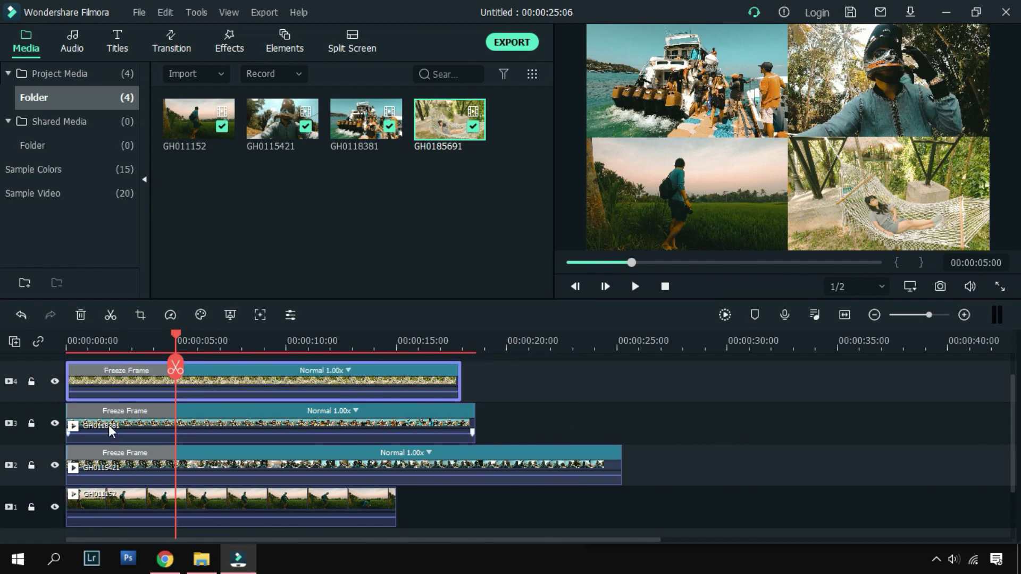
# - Insert a freeze frame in the GH011152 clip on track 1 at 00:00:05:00
pyautogui.click(188, 506)
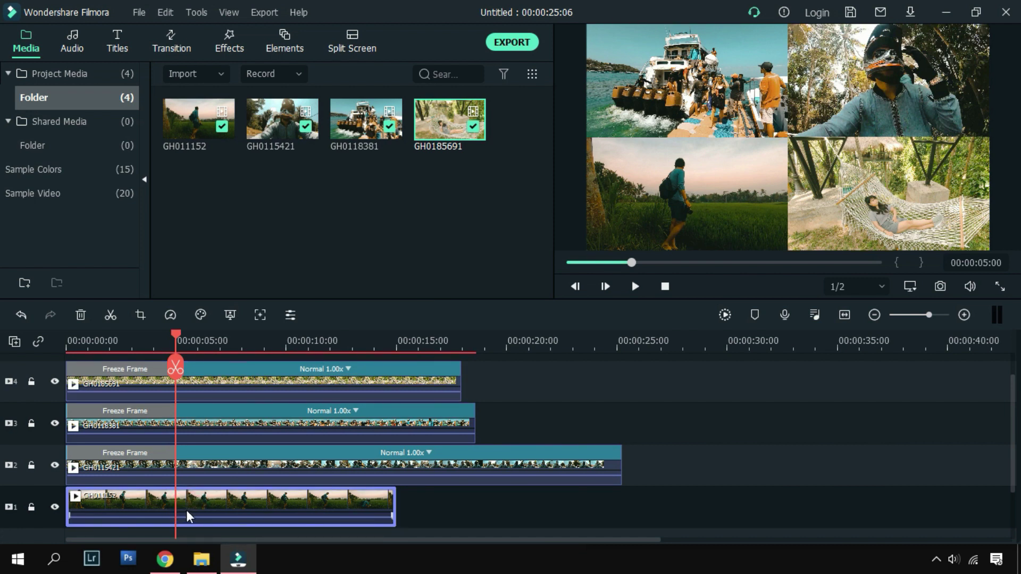
pyautogui.click(170, 315)
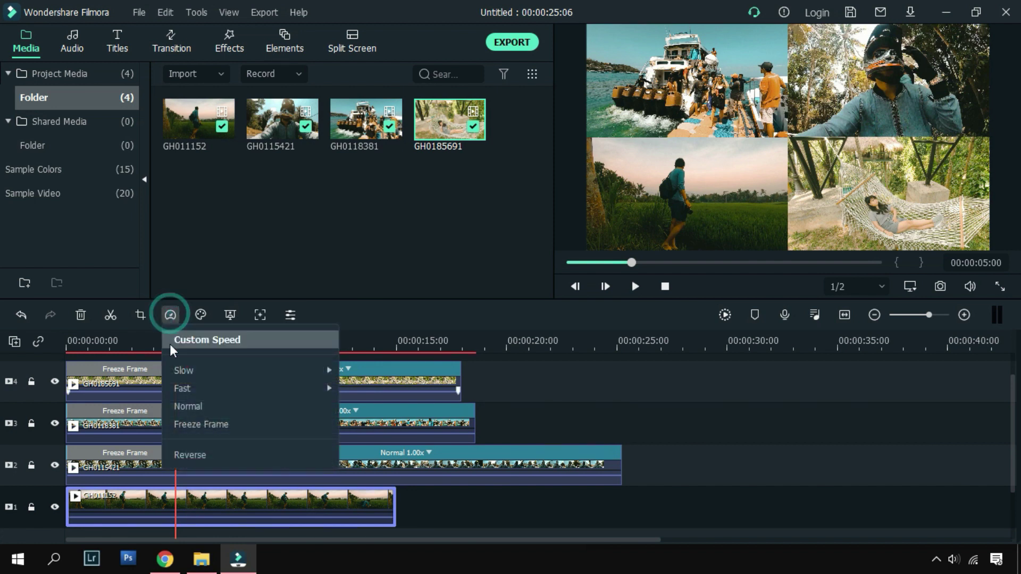
pyautogui.click(177, 423)
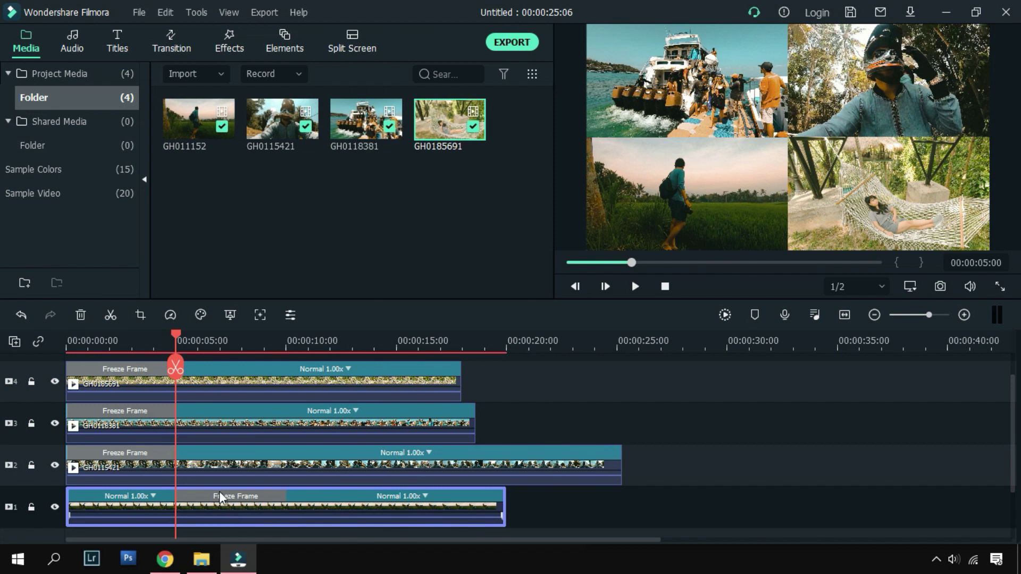
# - Insert a second freeze frame in the GH0115421 clip on track 2 at 00:00:12:00
pyautogui.click(200, 463)
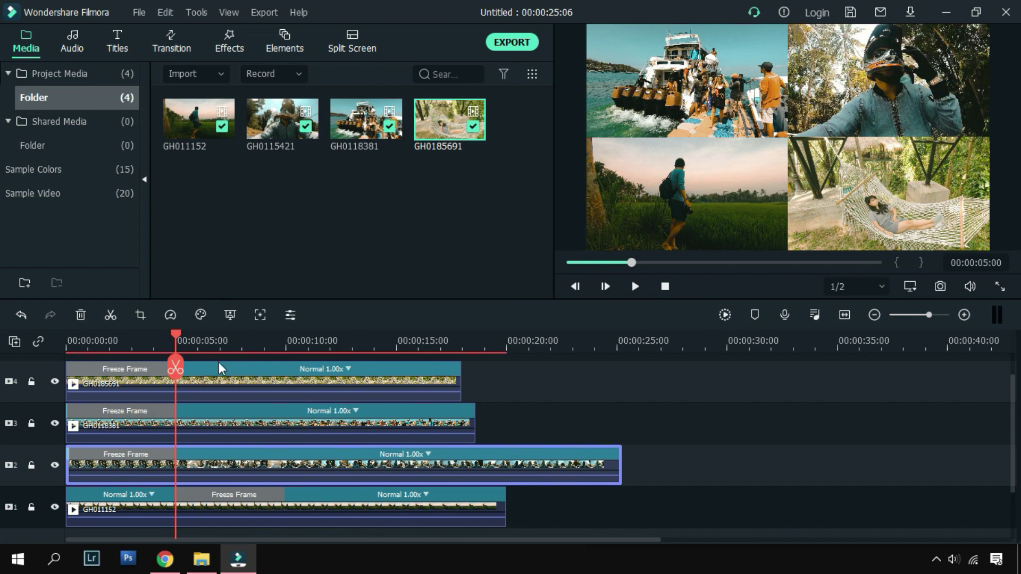
pyautogui.moveTo(180, 340); pyautogui.dragTo(330, 353)
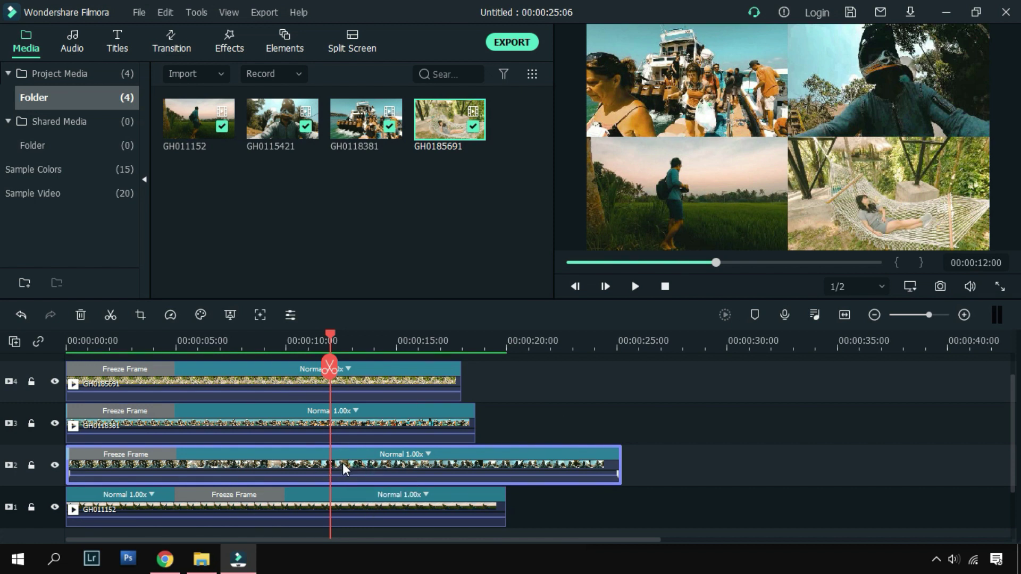
pyautogui.click(171, 314)
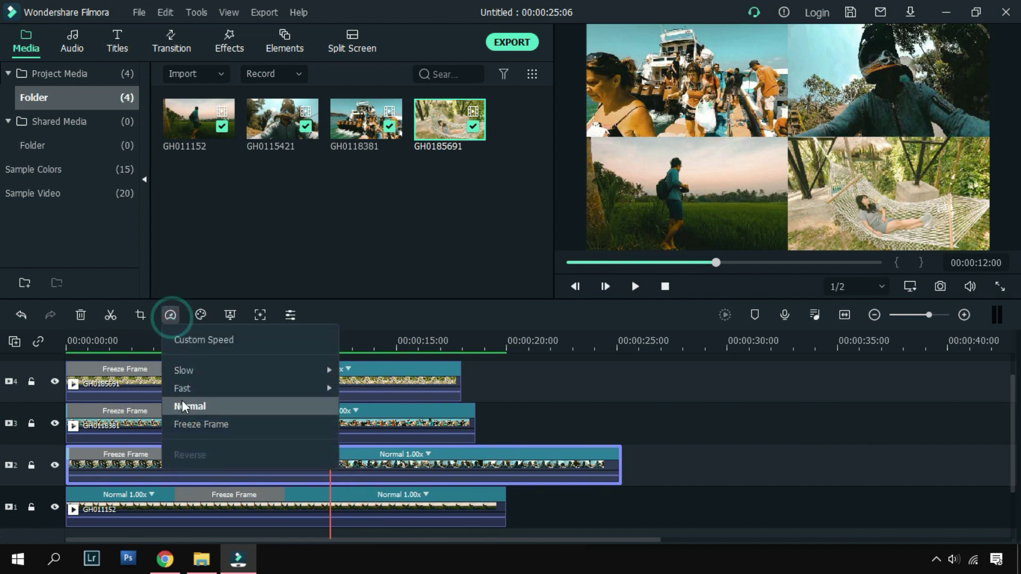
pyautogui.click(187, 425)
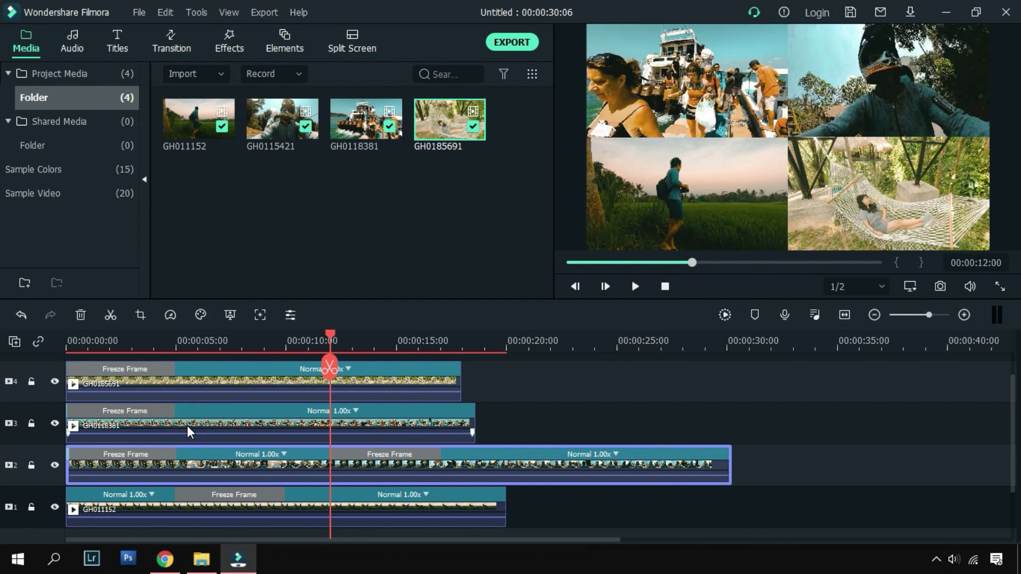
# - Extend the opening freeze frames on tracks 3 and 4 to where track 2's second freeze frame begins
pyautogui.click(125, 411)
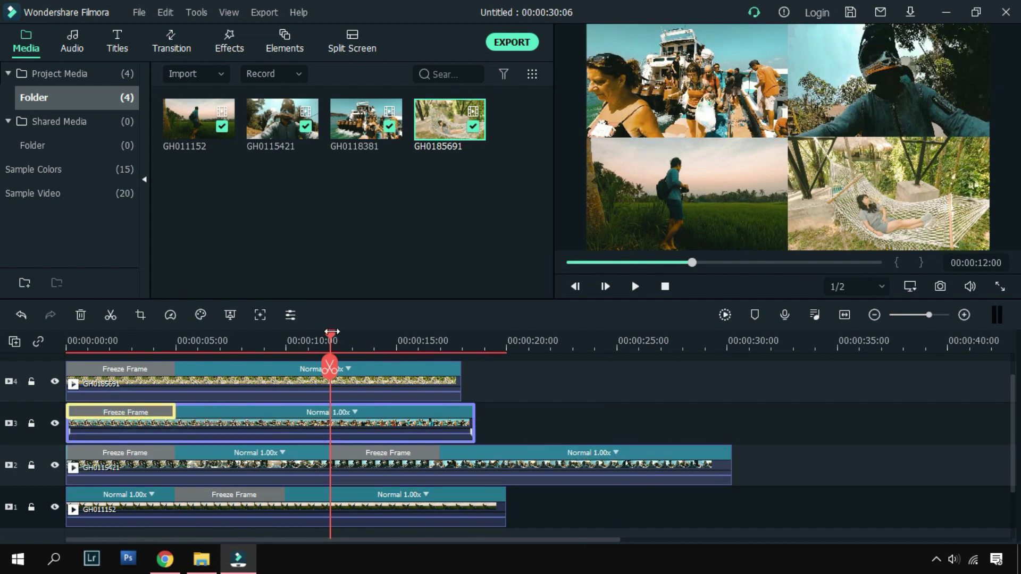
pyautogui.moveTo(330, 333); pyautogui.dragTo(147, 333)
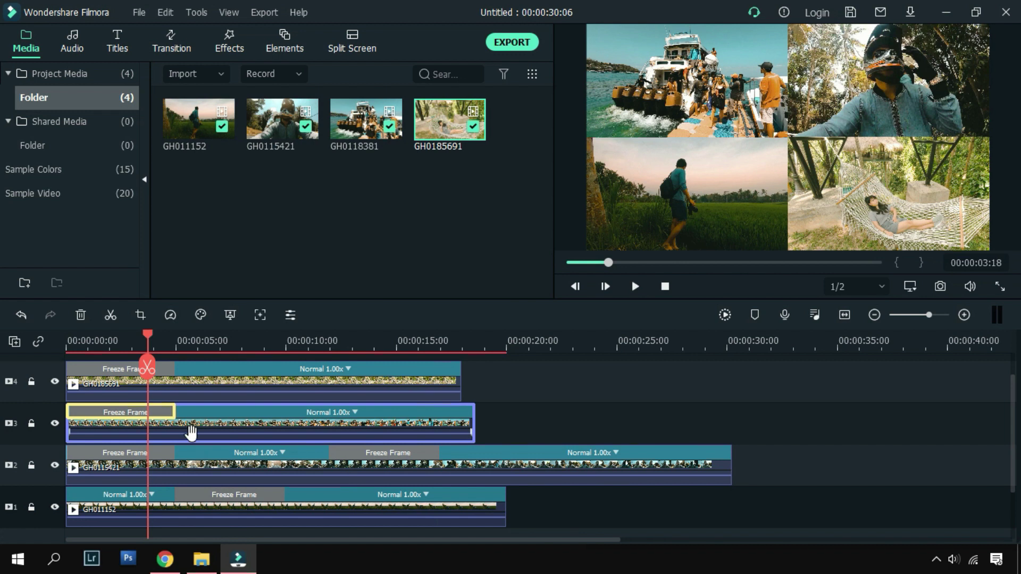
pyautogui.moveTo(177, 408); pyautogui.dragTo(328, 478)
pyautogui.moveTo(175, 368); pyautogui.dragTo(328, 457)
# - Insert a second freeze frame in the GH0118381 clip on track 3 at 00:00:19:00
pyautogui.moveTo(151, 341); pyautogui.dragTo(193, 396)
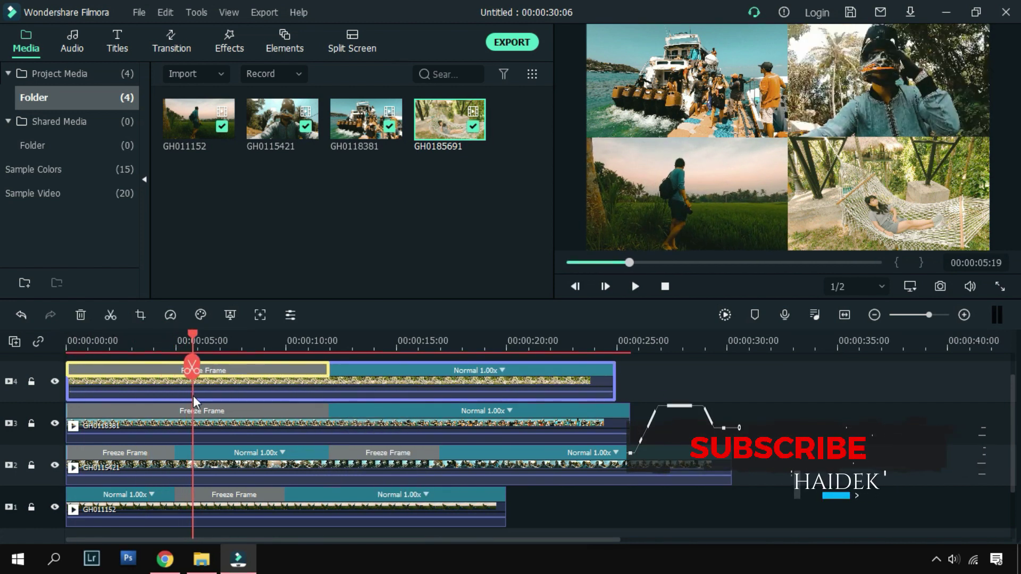
pyautogui.moveTo(196, 339); pyautogui.dragTo(328, 396)
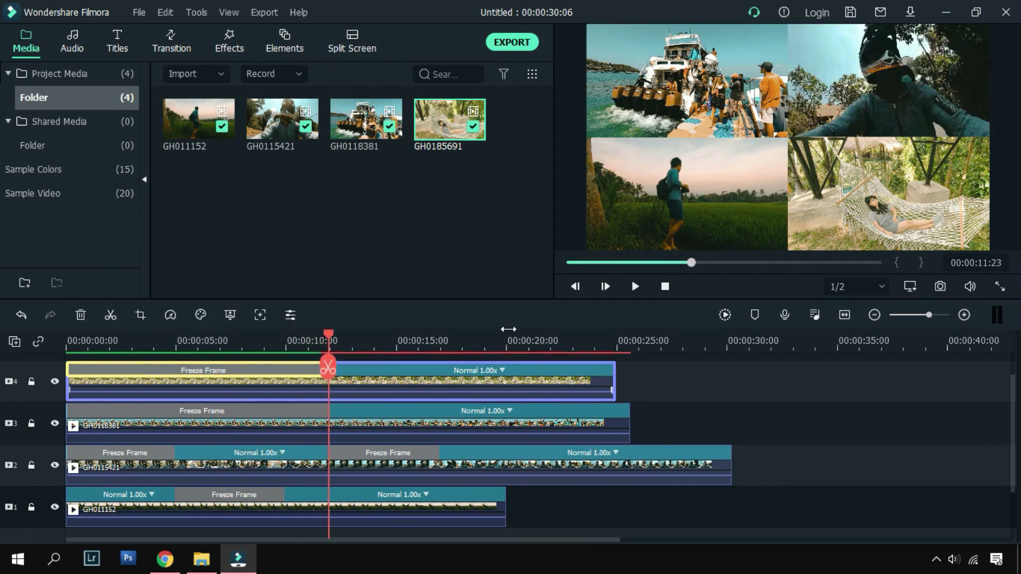
pyautogui.click(429, 419)
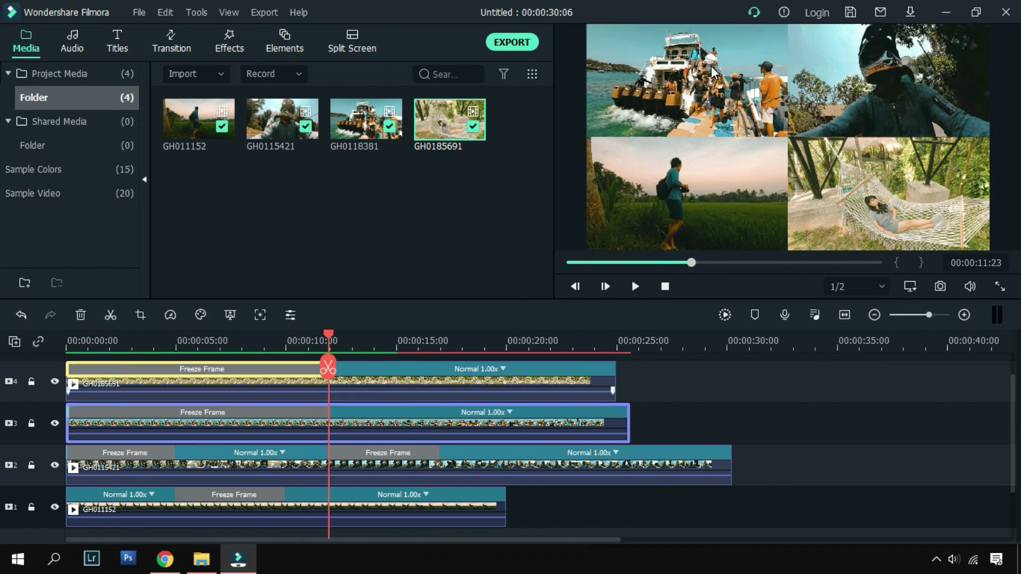
pyautogui.moveTo(331, 334); pyautogui.dragTo(439, 477)
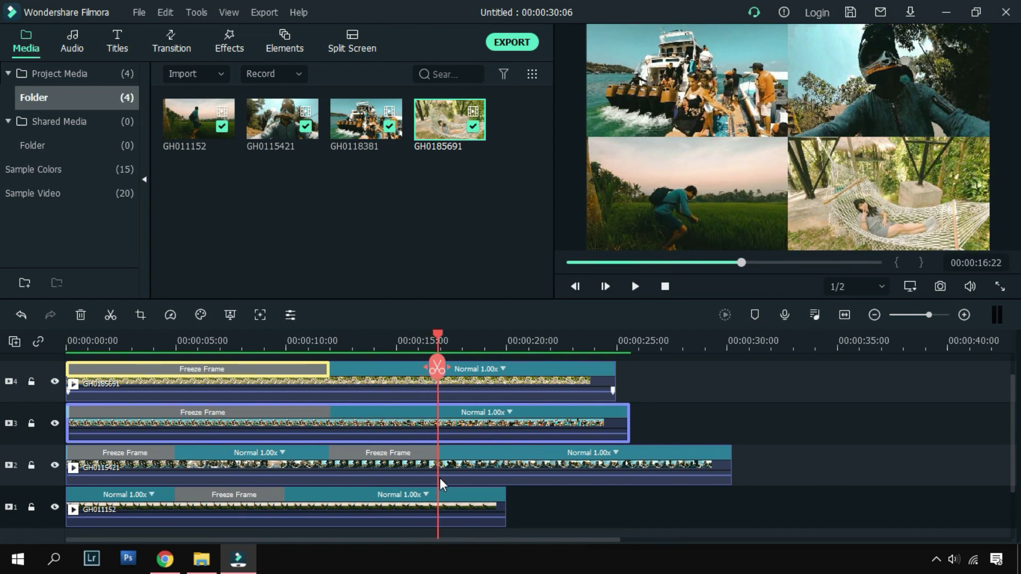
pyautogui.moveTo(443, 334); pyautogui.dragTo(484, 423)
pyautogui.click(170, 315)
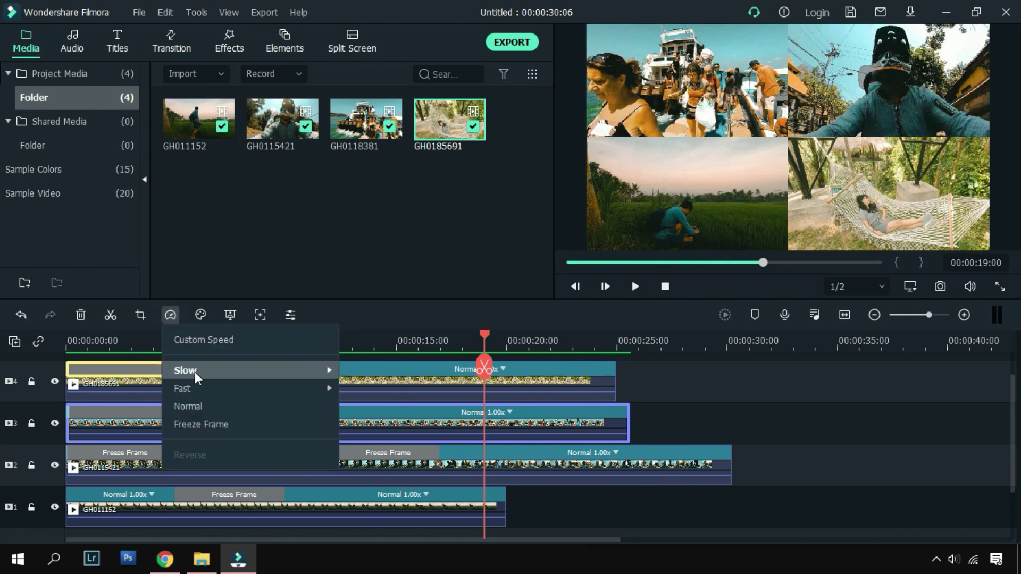
pyautogui.click(201, 425)
# - Extend the second freeze frame on track 2 and the opening freeze frame on track 4 to 00:00:19:00
pyautogui.click(436, 453)
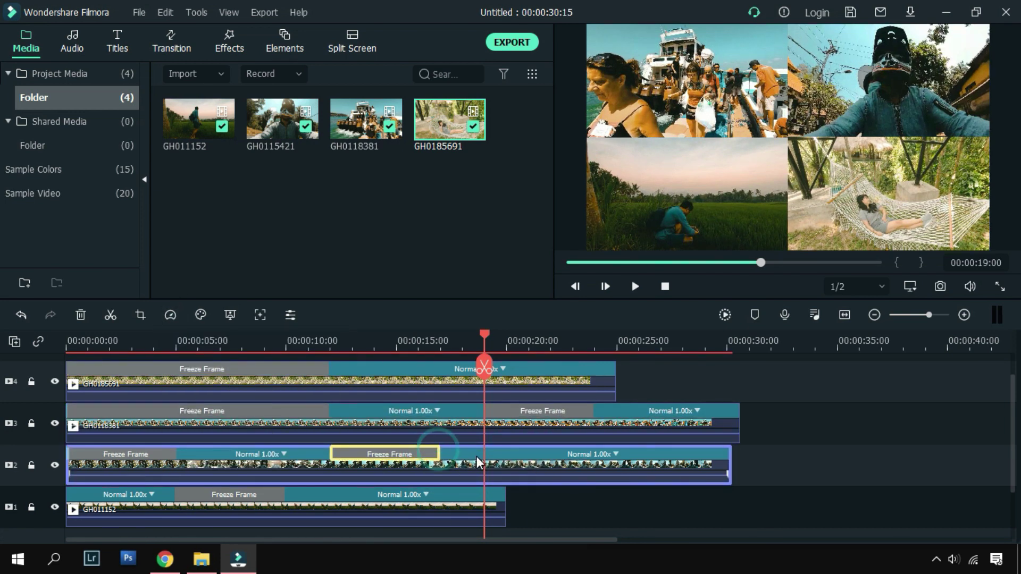
pyautogui.moveTo(476, 456); pyautogui.dragTo(485, 459)
pyautogui.moveTo(329, 369); pyautogui.dragTo(503, 418)
# - Extend the last freeze frames on tracks 3, 2 and 1 so that they all end at 00:00:26:00
pyautogui.click(531, 380)
pyautogui.moveTo(495, 334); pyautogui.dragTo(640, 387)
pyautogui.moveTo(592, 435); pyautogui.dragTo(636, 438)
pyautogui.moveTo(484, 467); pyautogui.dragTo(637, 468)
pyautogui.moveTo(282, 496); pyautogui.dragTo(637, 495)
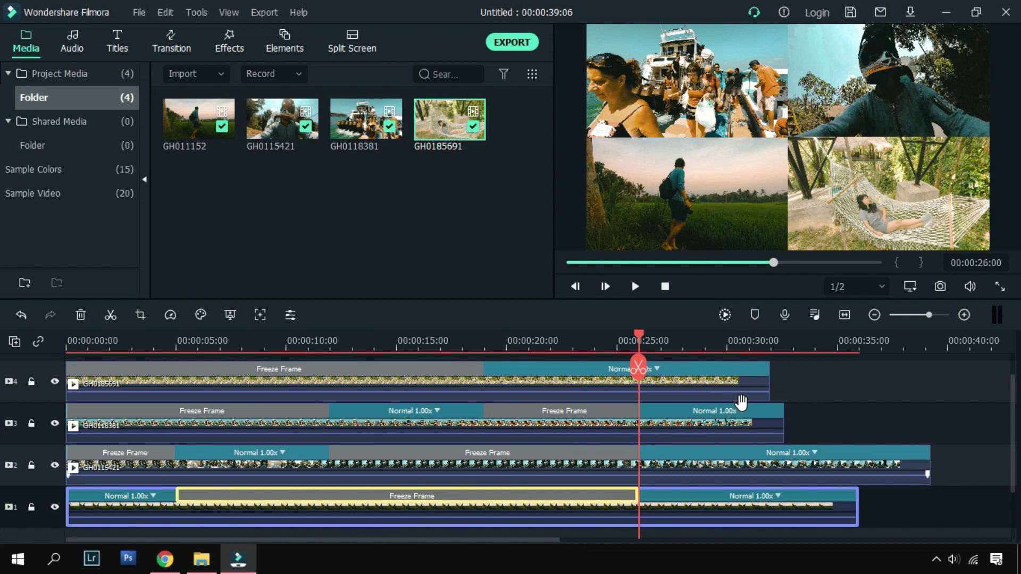
# - Trim the ends of the clips on tracks 3, 2 and 1 to match the end of the track 4 clip
pyautogui.moveTo(789, 426); pyautogui.dragTo(771, 425)
pyautogui.moveTo(929, 468); pyautogui.dragTo(772, 474)
pyautogui.moveTo(859, 506); pyautogui.dragTo(770, 500)
pyautogui.moveTo(638, 340); pyautogui.dragTo(43, 370)
# - Review the order of freeze frame and normal-speed segments across the four tracks
pyautogui.click(793, 455)
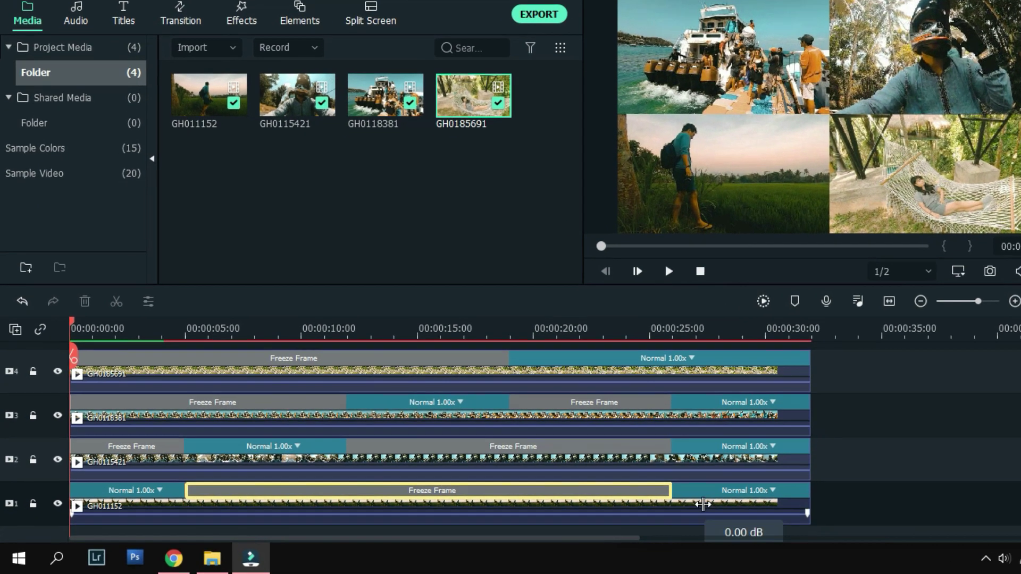
pyautogui.click(660, 417)
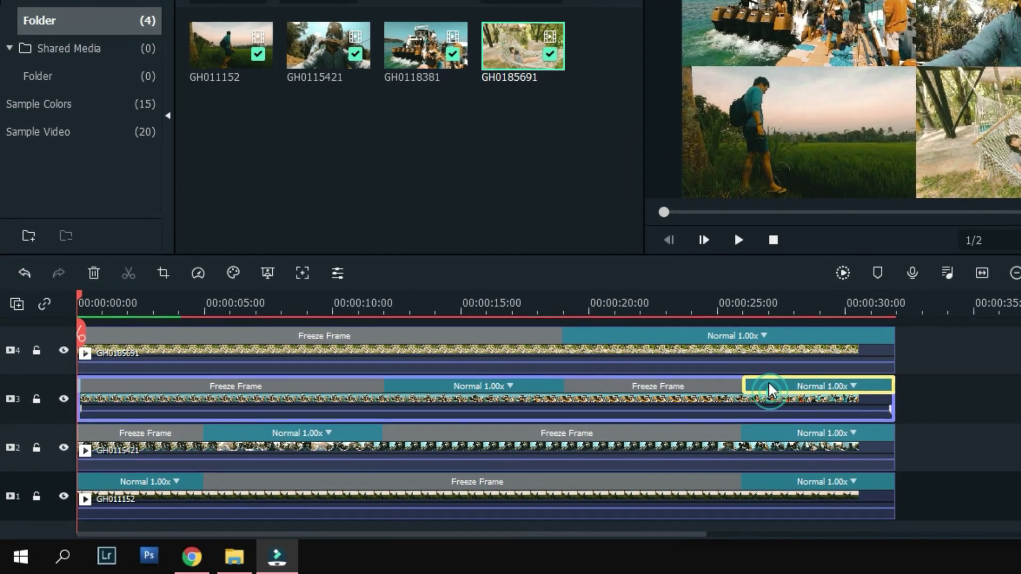
pyautogui.click(904, 420)
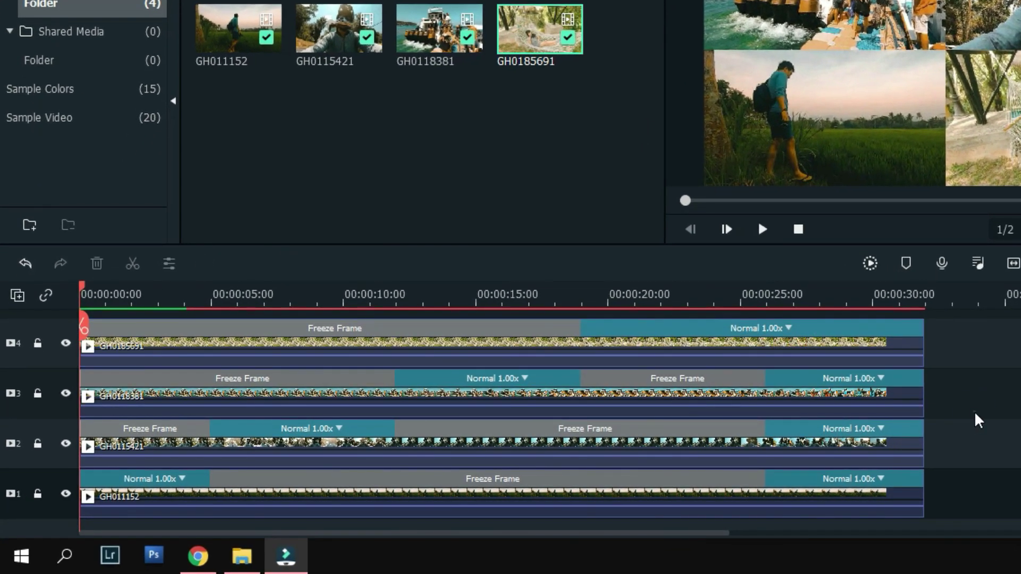
pyautogui.click(115, 478)
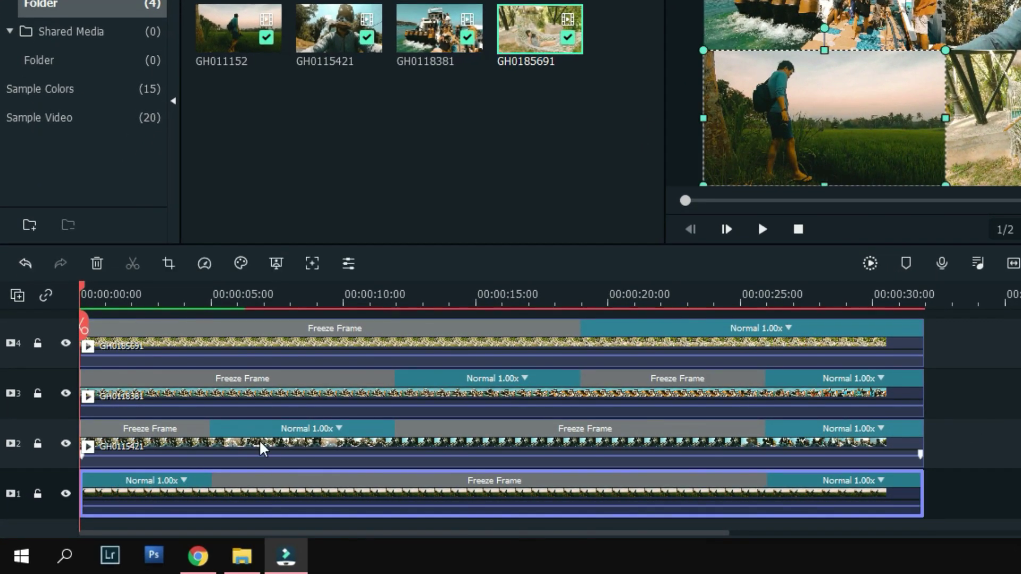
pyautogui.click(303, 451)
pyautogui.click(538, 393)
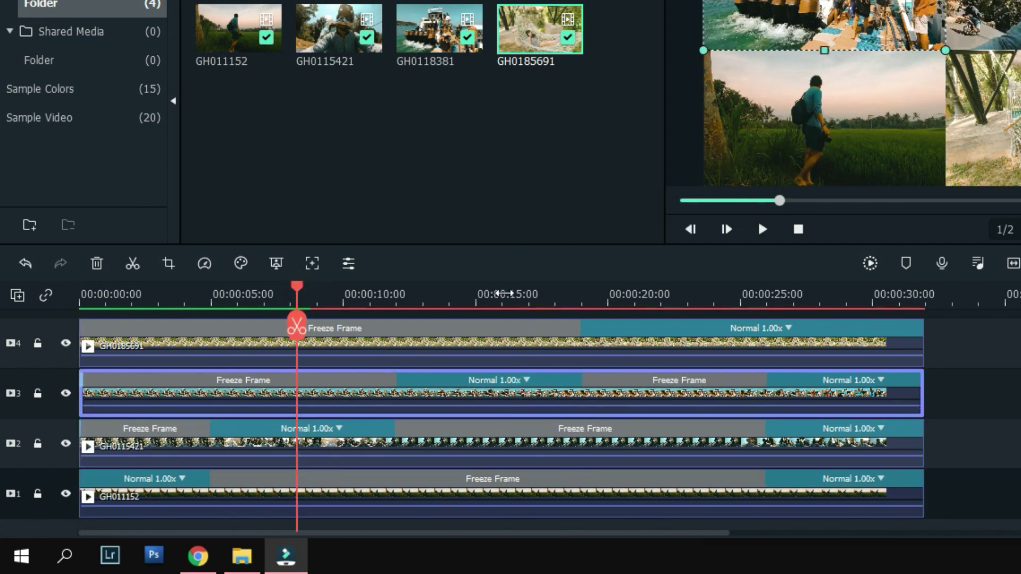
pyautogui.click(505, 297)
# - Return the playhead to the timeline start and render the timeline preview
pyautogui.moveTo(504, 284); pyautogui.dragTo(2, 289)
pyautogui.click(701, 348)
pyautogui.click(968, 376)
pyautogui.press('Return')
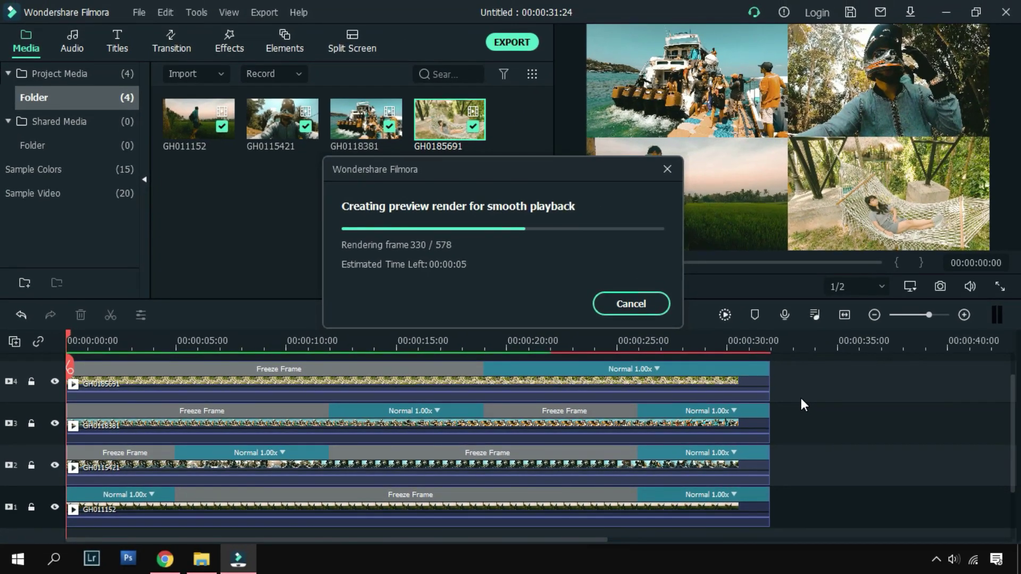
# - Select all four clips and export the project to the Desktop as an MP4 named My Video
pyautogui.moveTo(828, 369); pyautogui.dragTo(322, 524)
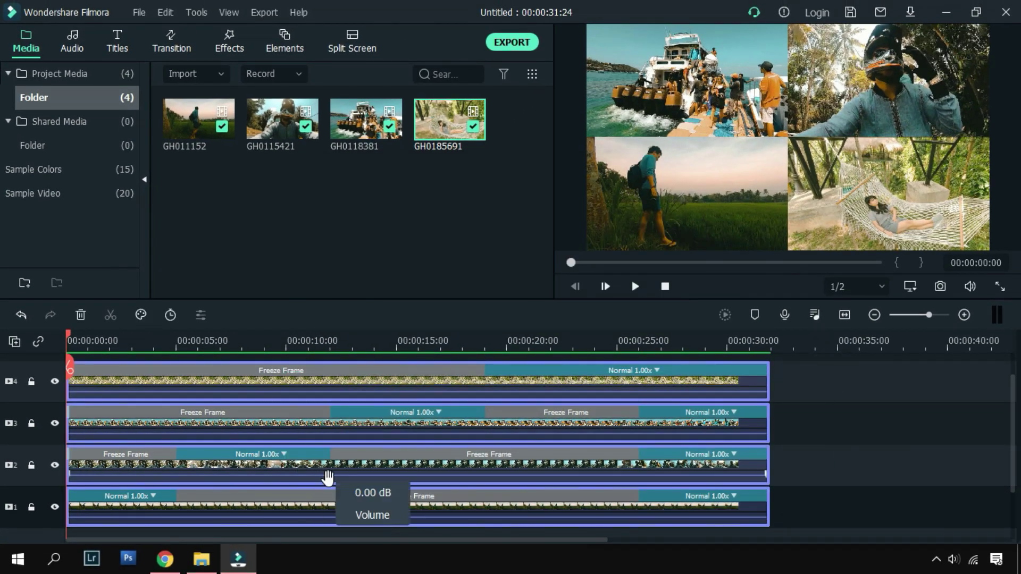
pyautogui.click(520, 45)
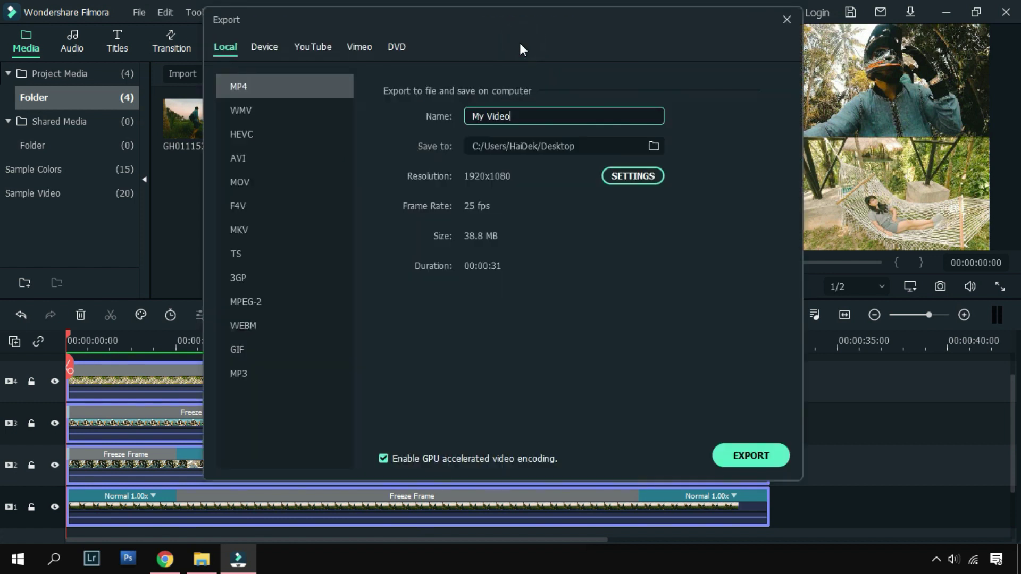
pyautogui.click(766, 457)
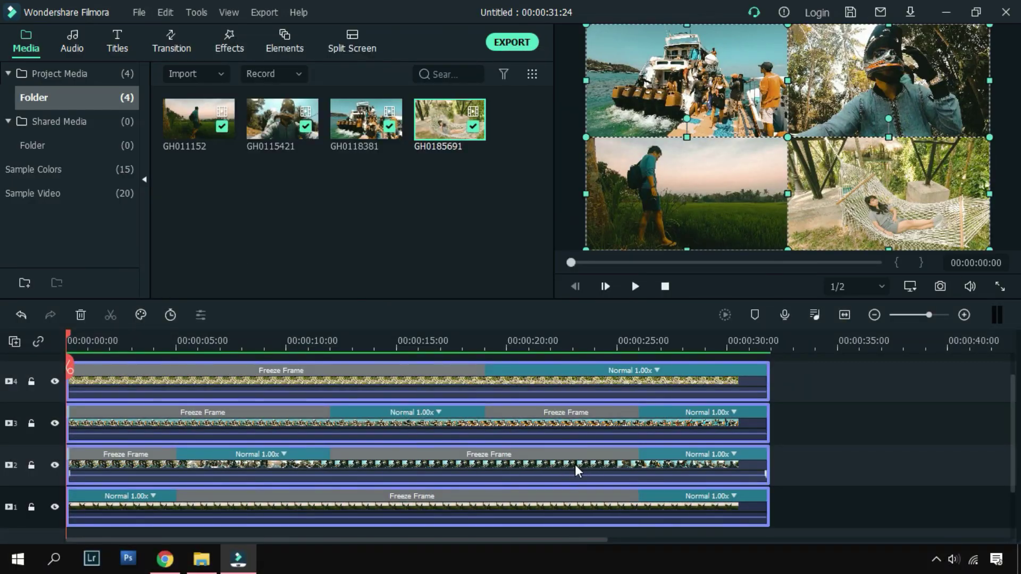
# - Delete all four clips from the timeline and remove their source files from the media library
pyautogui.moveTo(805, 376); pyautogui.dragTo(696, 503)
pyautogui.press('Delete')
pyautogui.moveTo(478, 184); pyautogui.dragTo(183, 119)
pyautogui.press('Delete')
pyautogui.click(536, 298)
# - Bring the exported My Video file from File Explorer onto the start of track 4 and delete the empty tracks
pyautogui.click(202, 559)
pyautogui.moveTo(767, 367); pyautogui.dragTo(200, 170)
pyautogui.moveTo(198, 120); pyautogui.dragTo(65, 389)
pyautogui.rightClick(41, 405)
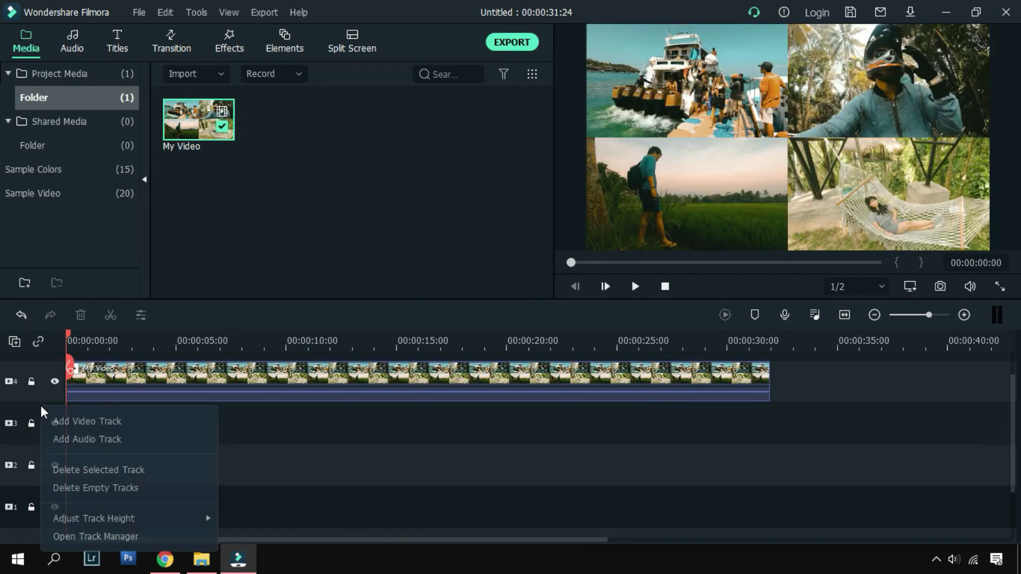
pyautogui.click(143, 488)
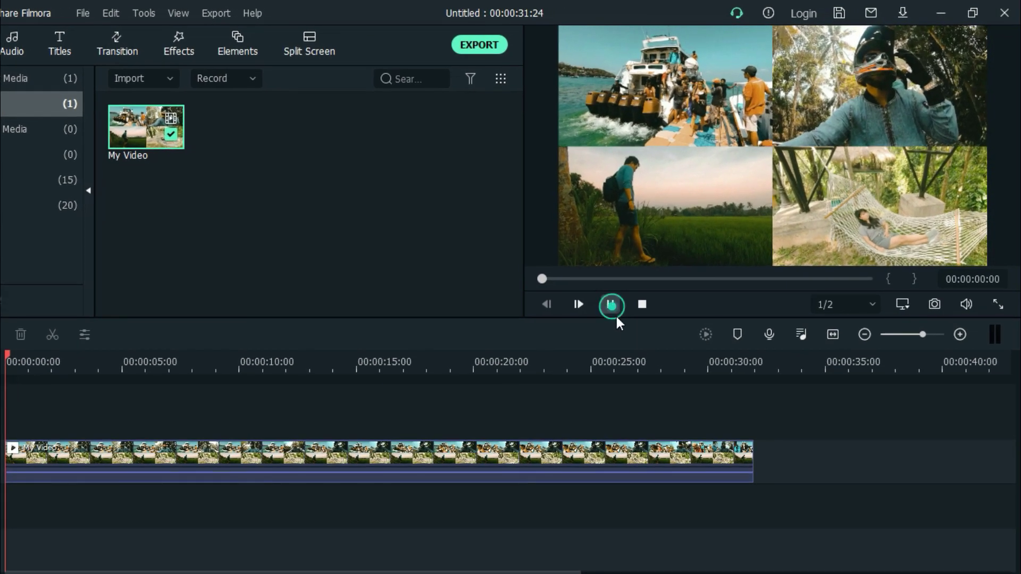
# - Play the exported My Video clip and jump back along the timeline to check the split-screen timing
pyautogui.click(612, 305)
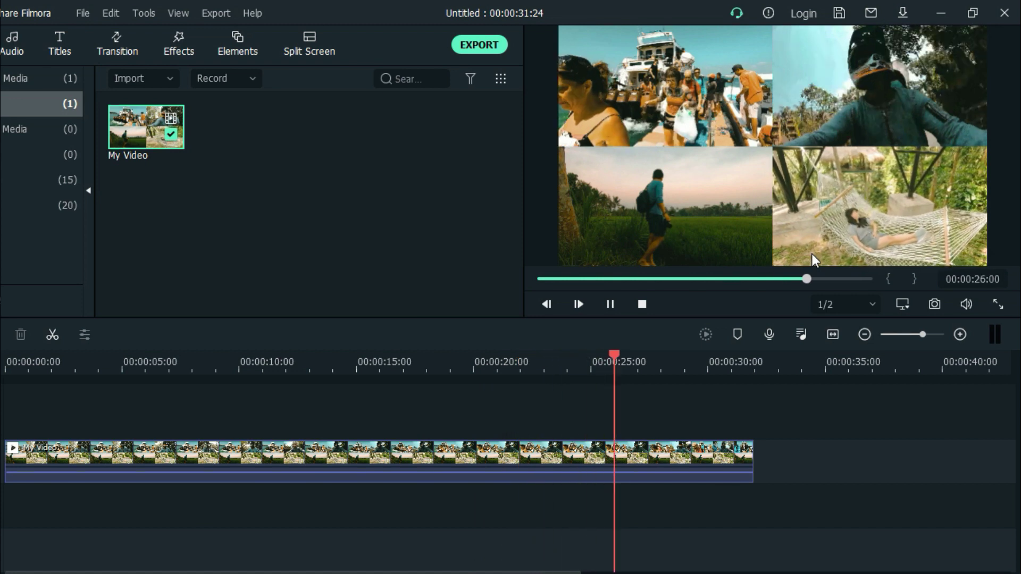
pyautogui.click(531, 362)
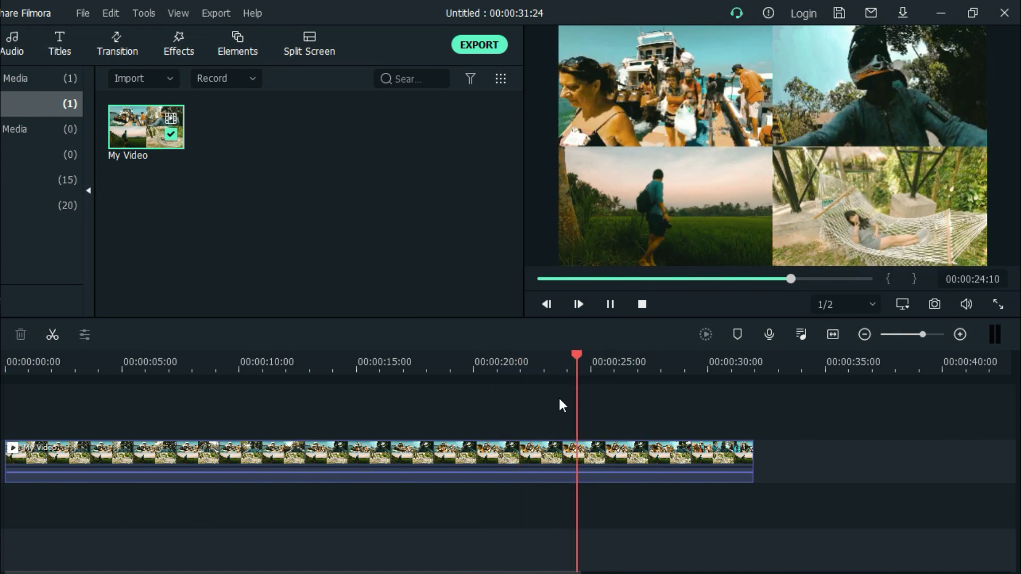
# - Review the My Video clip near its end and split it at 00:00:26:00
pyautogui.click(554, 357)
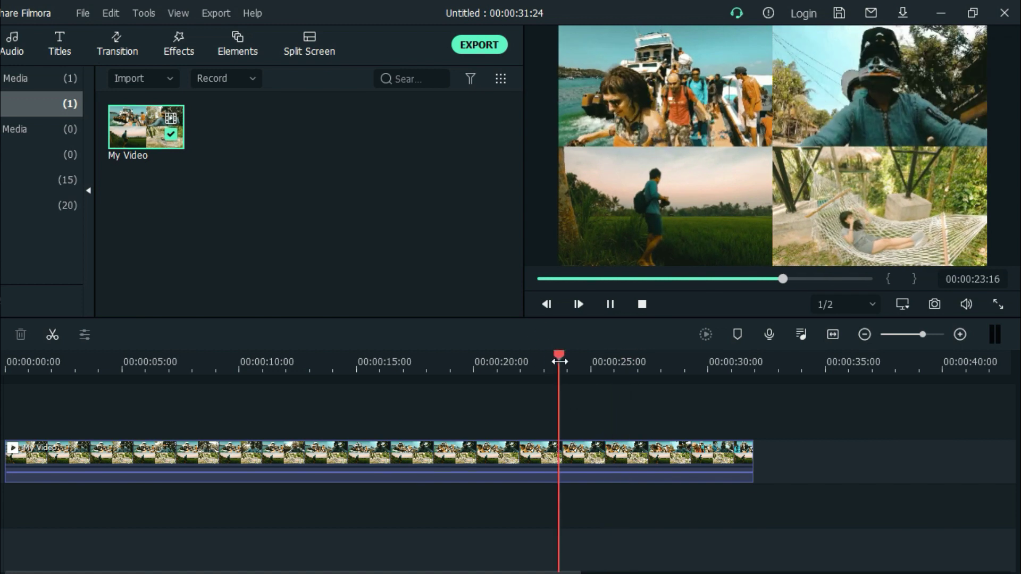
pyautogui.press('space')
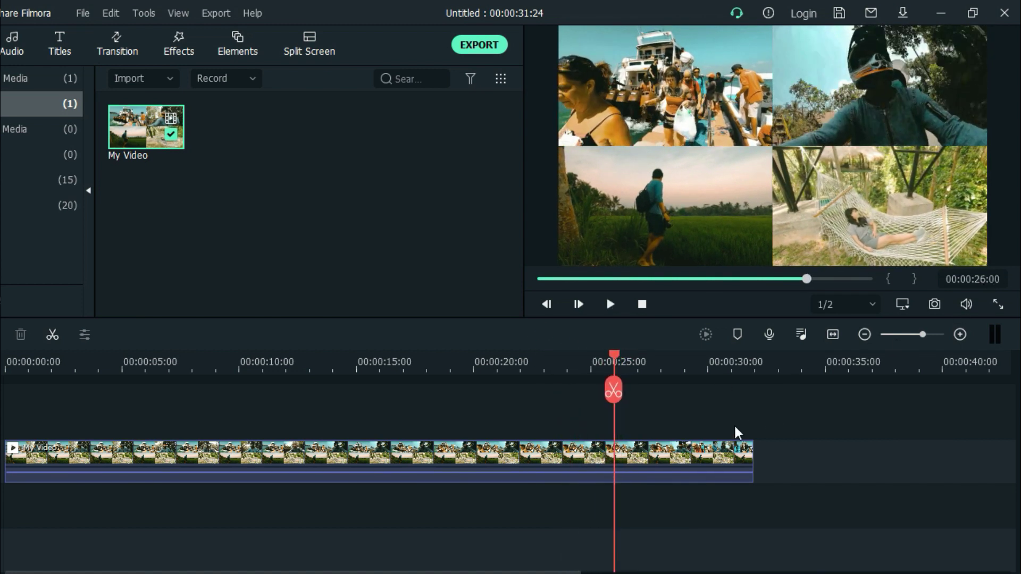
pyautogui.click(625, 463)
pyautogui.click(616, 391)
pyautogui.press('space')
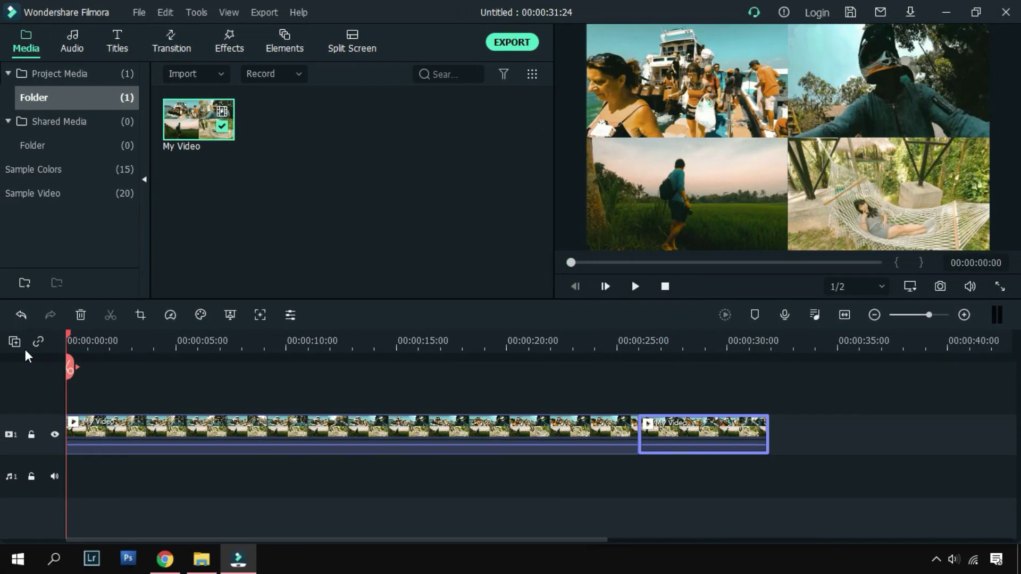
# - Crop the long first part of My Video to the bottom-left quadrant at a 16:9 ratio, about 956 x 538
pyautogui.click(353, 432)
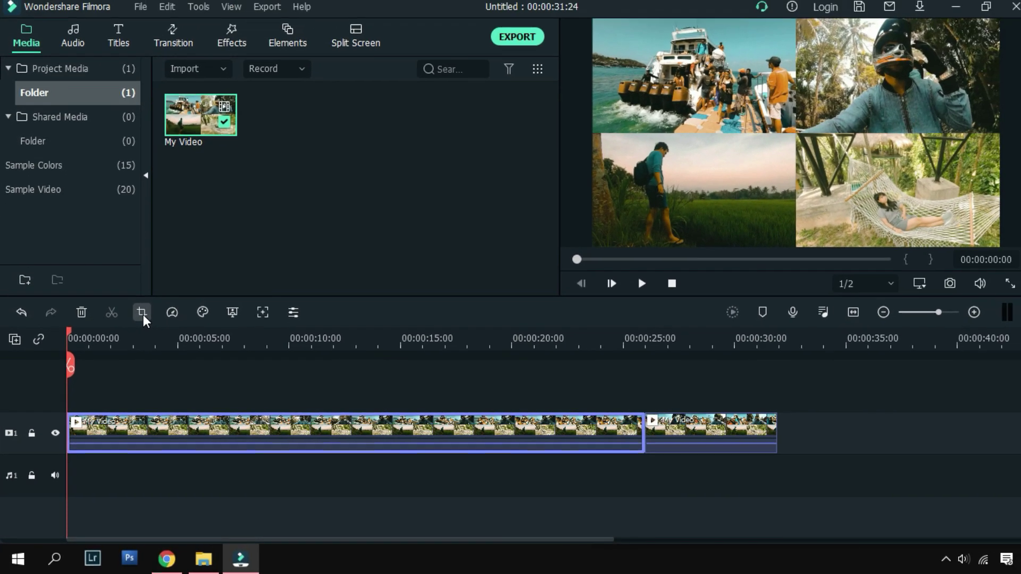
pyautogui.click(155, 289)
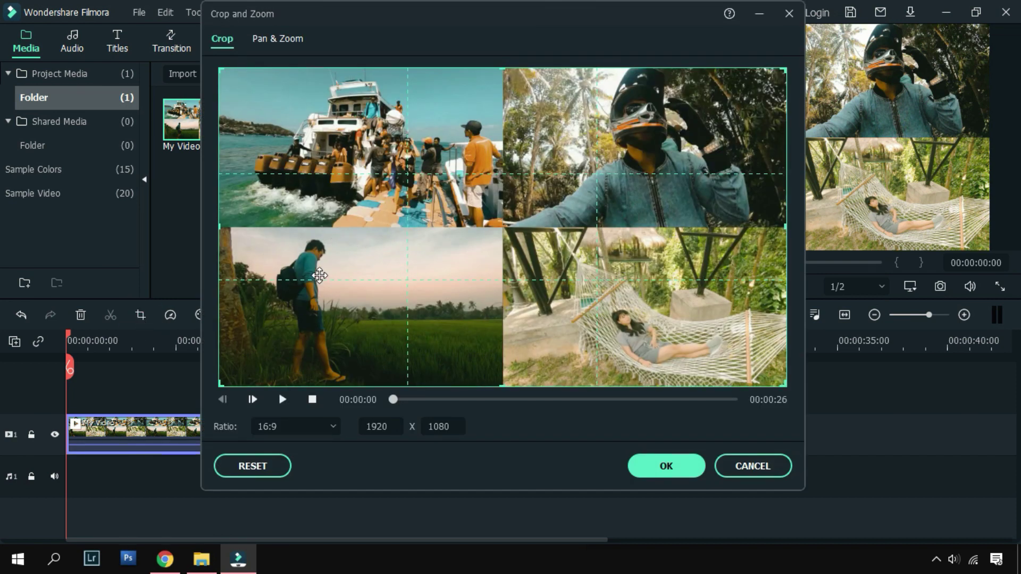
pyautogui.moveTo(782, 72); pyautogui.dragTo(500, 225)
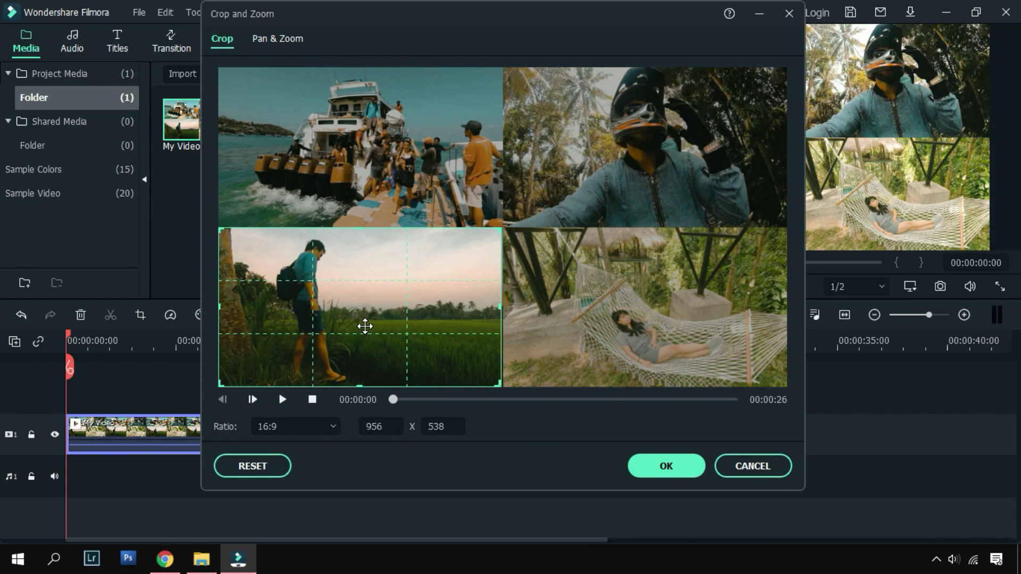
pyautogui.click(665, 467)
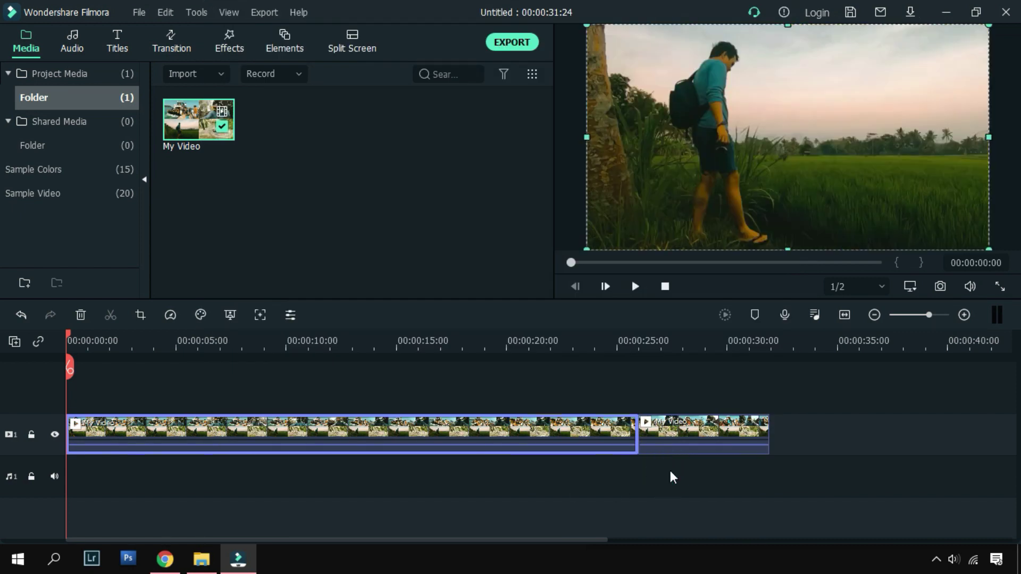
pyautogui.click(709, 390)
pyautogui.click(804, 167)
pyautogui.click(707, 394)
pyautogui.click(777, 197)
# - Split the cropped clip at 00:00:03:00 and apply Pan & Zoom to the remainder, from the bottom-left quadrant to the full frame
pyautogui.moveTo(69, 339); pyautogui.dragTo(131, 372)
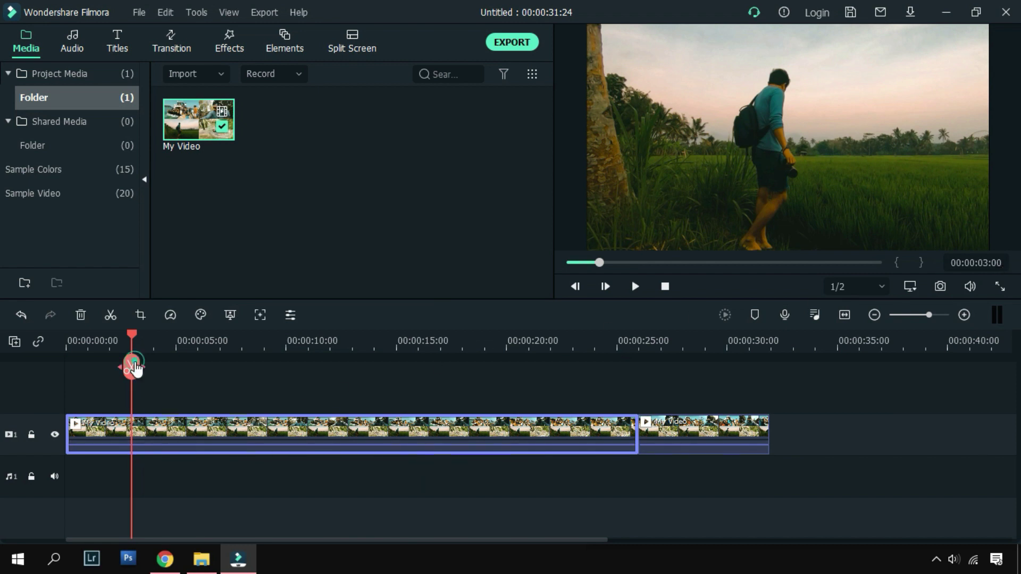
pyautogui.click(131, 367)
pyautogui.moveTo(132, 367); pyautogui.dragTo(158, 361)
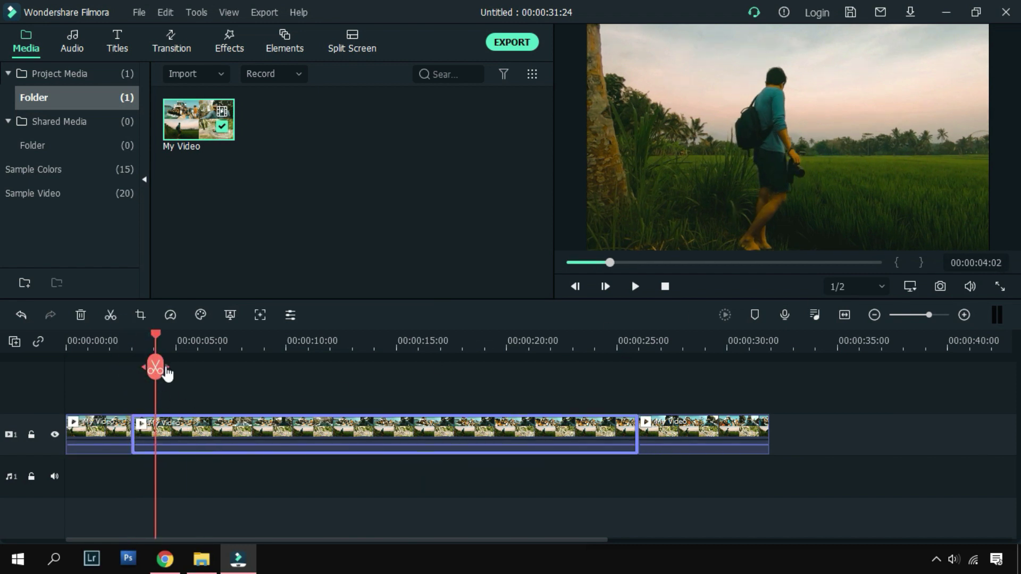
pyautogui.click(141, 315)
pyautogui.click(277, 39)
pyautogui.moveTo(545, 203); pyautogui.dragTo(316, 84)
pyautogui.moveTo(353, 142); pyautogui.dragTo(802, 524)
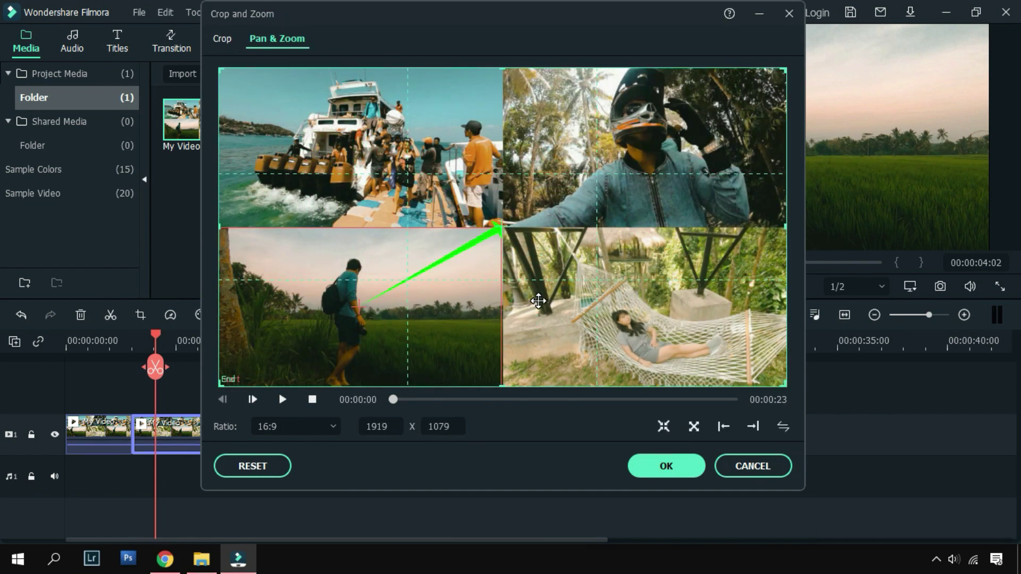
pyautogui.click(659, 465)
# - Split the clip at 5 seconds and make the remainder's Pan & Zoom go from the full frame to the top-right quadrant, 960 x 540
pyautogui.moveTo(155, 334); pyautogui.dragTo(192, 368)
pyautogui.click(178, 378)
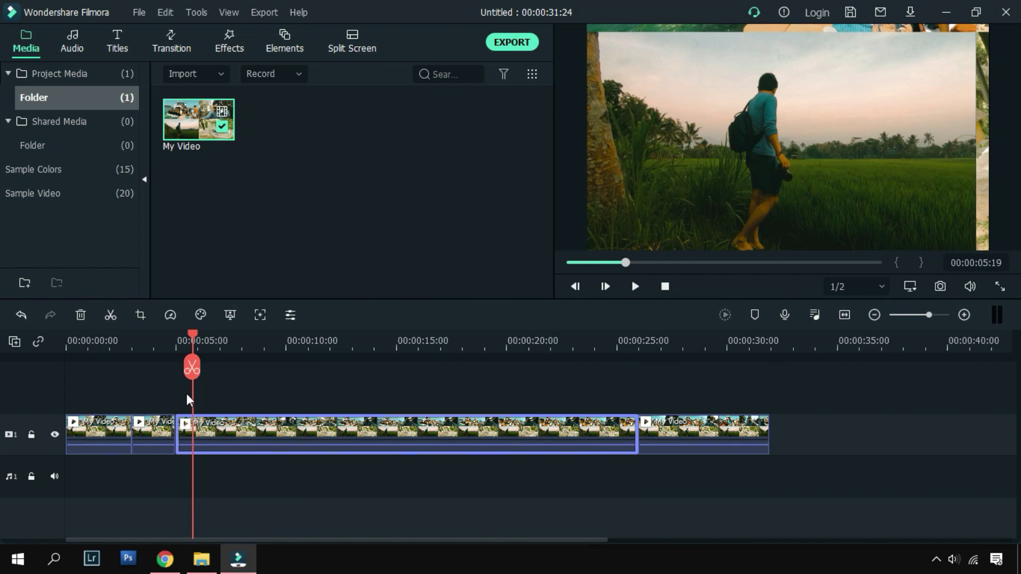
pyautogui.click(141, 319)
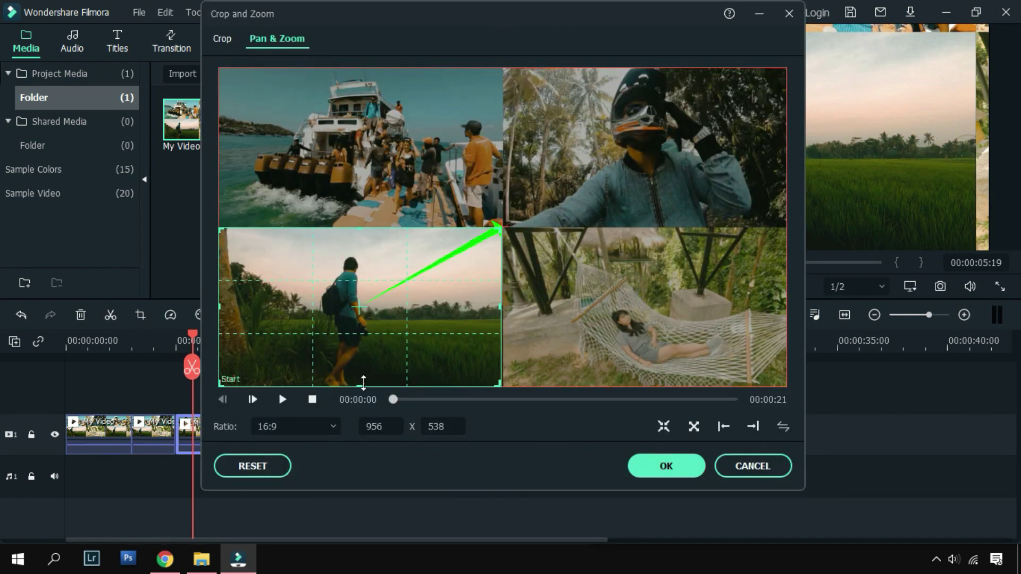
pyautogui.click(782, 428)
pyautogui.moveTo(550, 216); pyautogui.dragTo(573, 201)
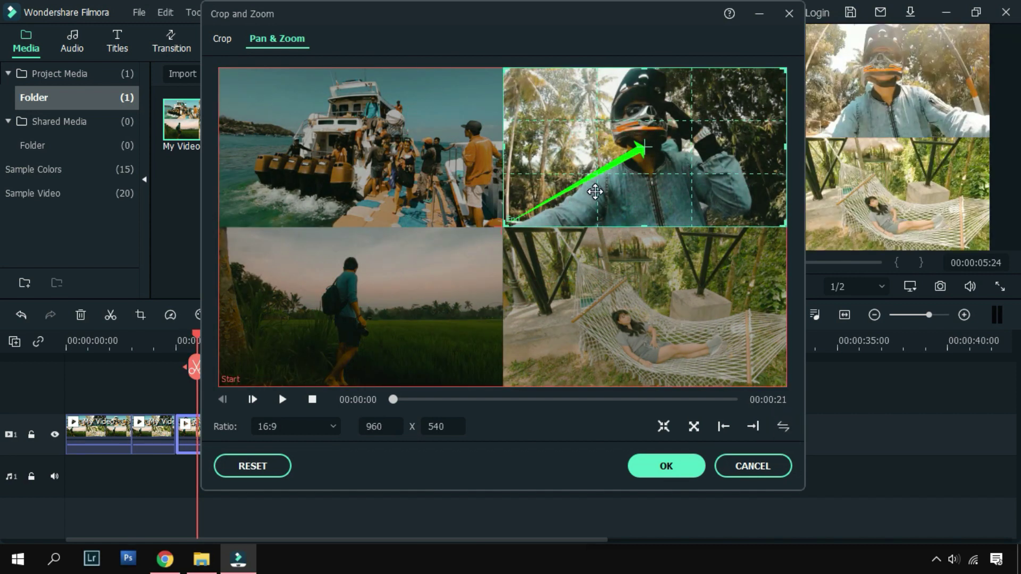
pyautogui.click(666, 466)
# - Split the clip at 00:00:07:00 and give the remainder a static crop on the top-right quadrant
pyautogui.moveTo(194, 366); pyautogui.dragTo(219, 380)
pyautogui.click(218, 375)
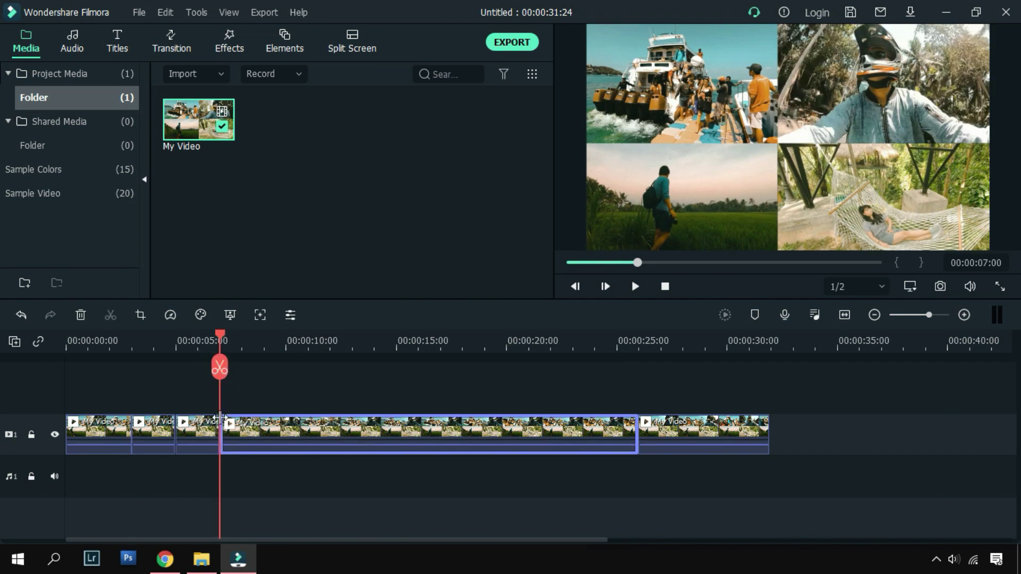
pyautogui.click(141, 317)
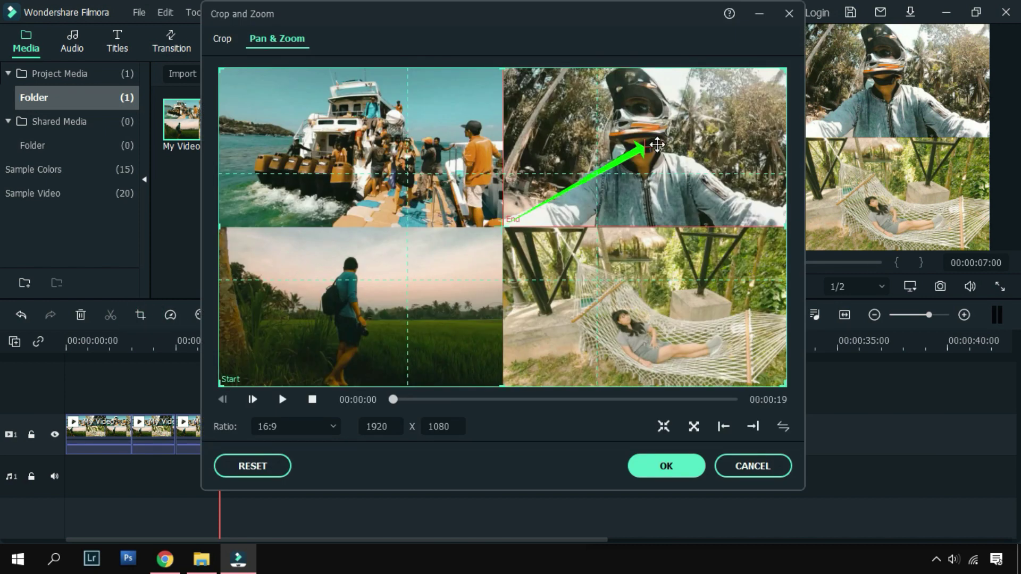
pyautogui.click(780, 428)
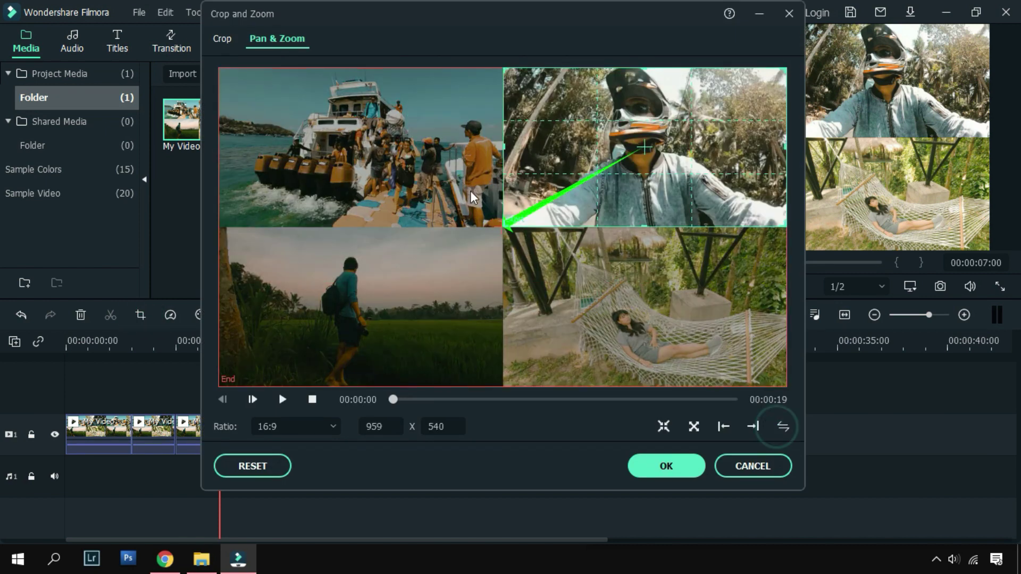
pyautogui.click(654, 463)
# - Split the clip at 00:00:10:00 and apply Pan & Zoom to the remainder, from the top-right quadrant to the full frame
pyautogui.moveTo(225, 341); pyautogui.dragTo(287, 384)
pyautogui.click(286, 368)
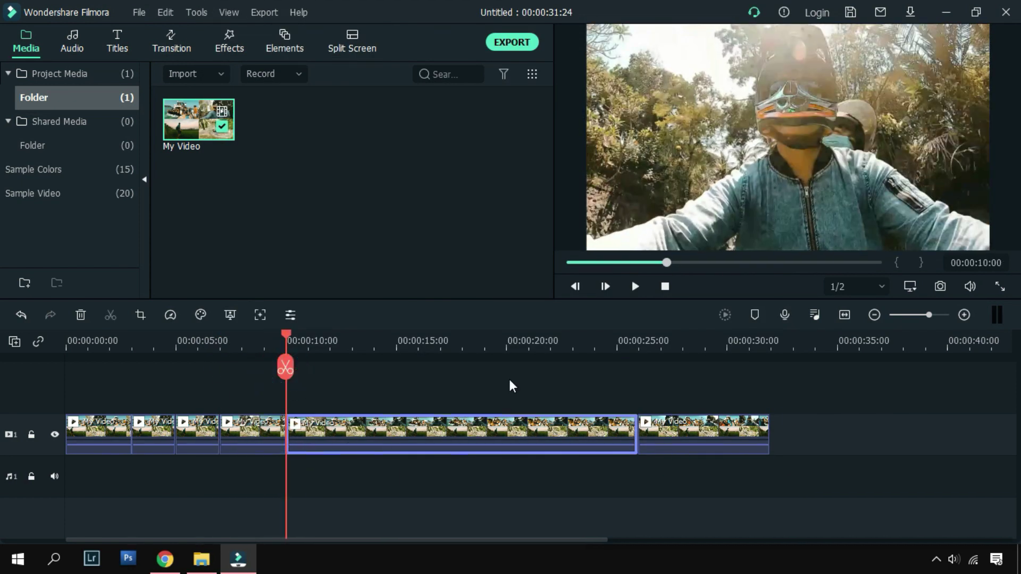
pyautogui.click(141, 315)
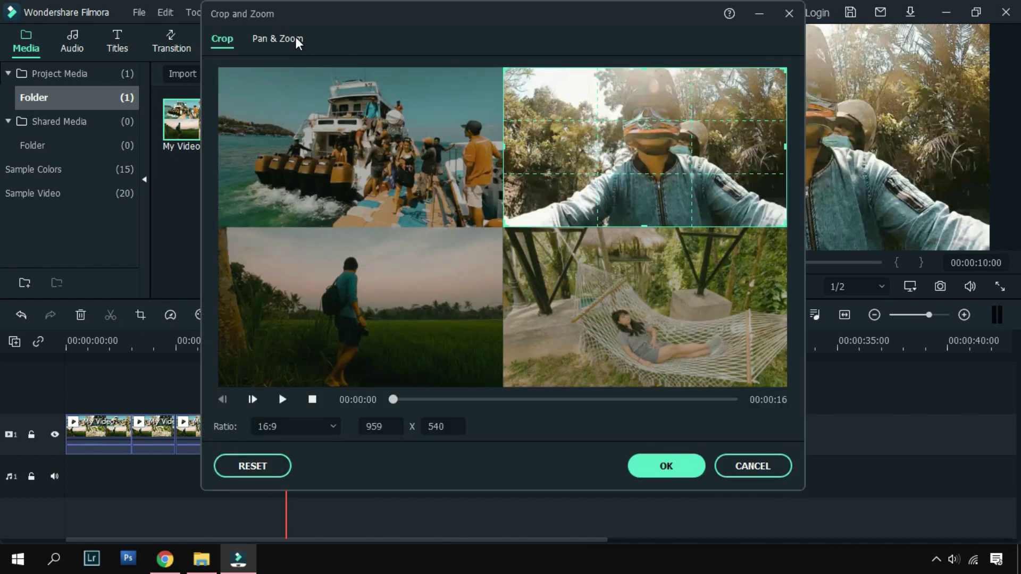
pyautogui.click(277, 38)
pyautogui.moveTo(471, 258); pyautogui.dragTo(180, 98)
pyautogui.moveTo(357, 144); pyautogui.dragTo(816, 502)
pyautogui.click(667, 465)
# - Split the clip at 12 seconds and make the remainder's Pan & Zoom go from the full frame to the top-left quadrant
pyautogui.moveTo(286, 367); pyautogui.dragTo(362, 372)
pyautogui.click(331, 372)
pyautogui.click(140, 315)
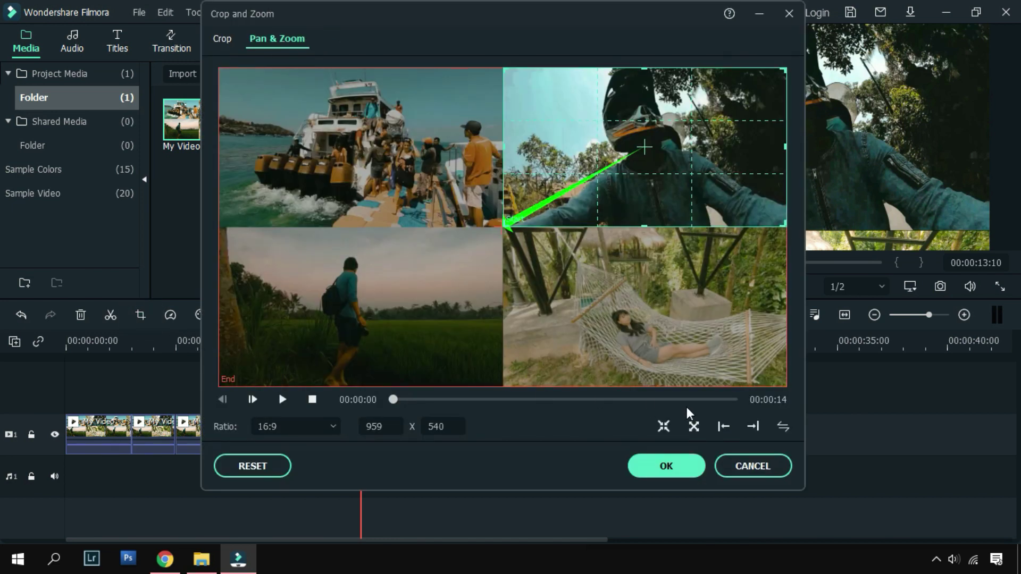
pyautogui.click(784, 426)
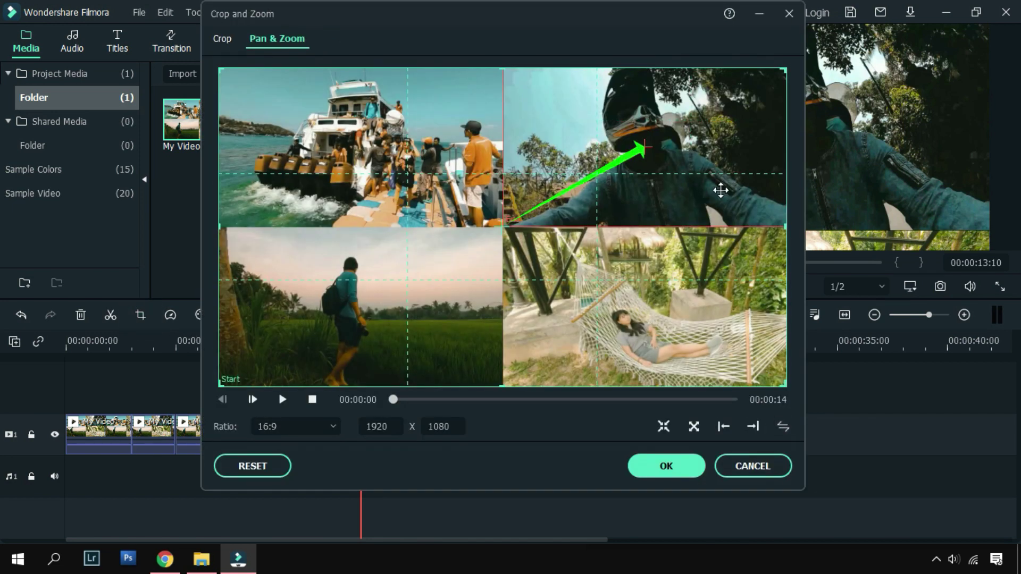
pyautogui.click(721, 190)
pyautogui.moveTo(704, 195); pyautogui.dragTo(399, 168)
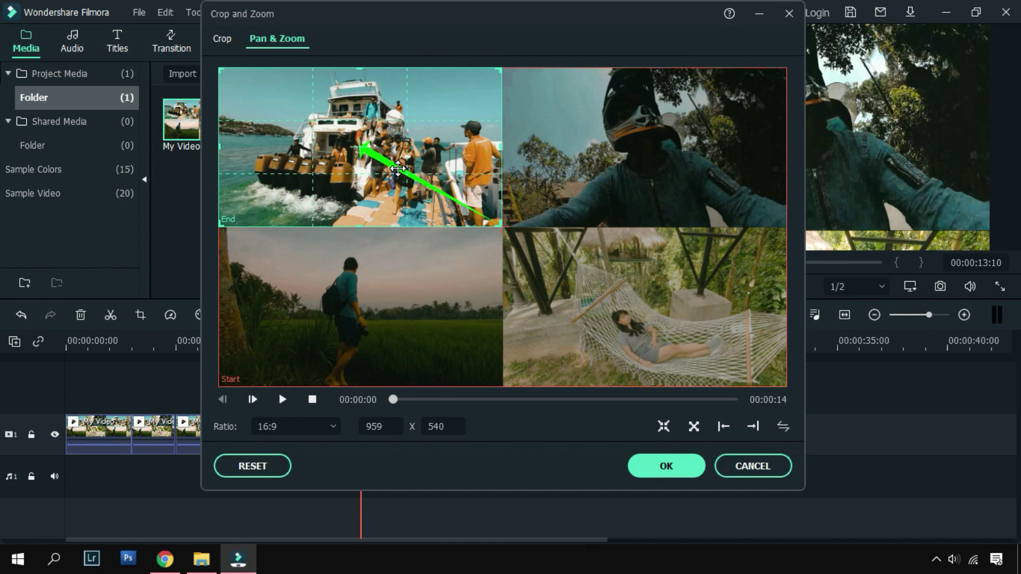
pyautogui.click(653, 467)
# - Split the clip at 14 seconds and give the remainder a static crop on the top-left quadrant
pyautogui.moveTo(366, 351); pyautogui.dragTo(386, 334)
pyautogui.click(140, 316)
pyautogui.click(783, 426)
pyautogui.click(224, 39)
pyautogui.click(654, 466)
# - Split the clip at 17 seconds and apply Pan & Zoom to the remainder, from the top-left quadrant to the full frame
pyautogui.moveTo(407, 347); pyautogui.dragTo(473, 337)
pyautogui.click(440, 369)
pyautogui.click(140, 315)
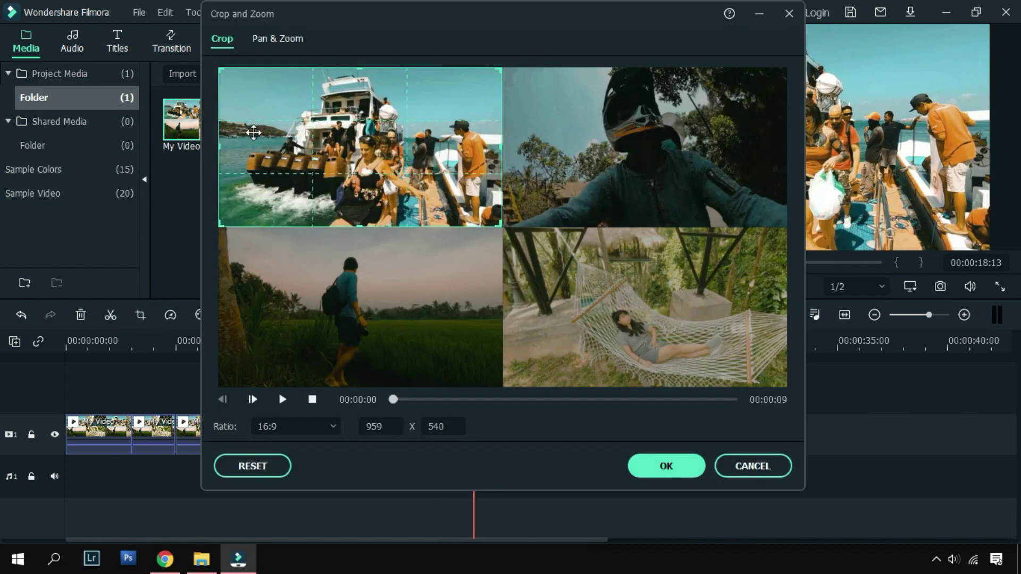
pyautogui.click(277, 42)
pyautogui.moveTo(361, 150); pyautogui.dragTo(835, 511)
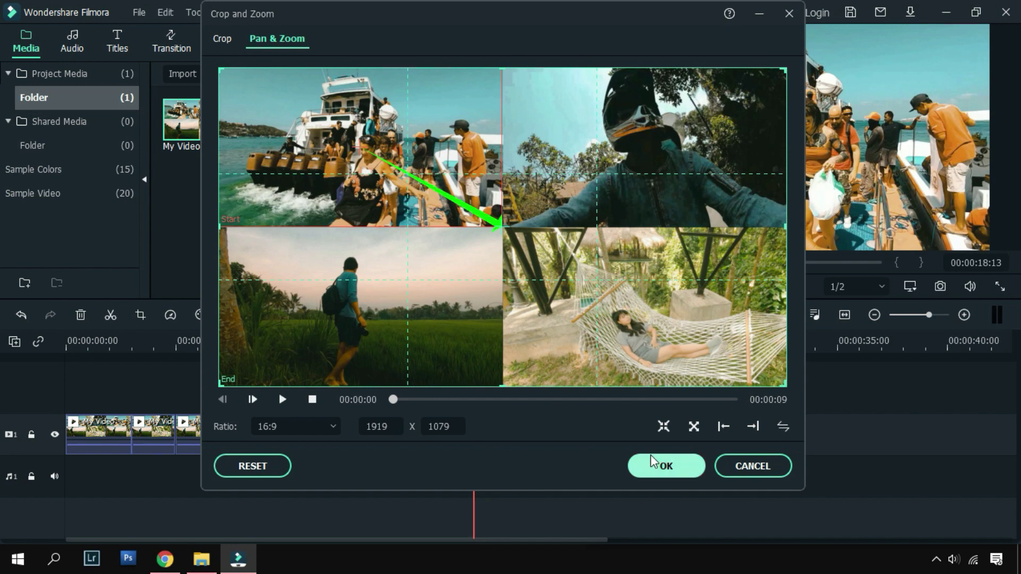
pyautogui.click(666, 466)
# - Split the clip at 19 seconds and make the remainder's Pan & Zoom go from the full frame to the bottom-right quadrant
pyautogui.moveTo(473, 367); pyautogui.dragTo(490, 375)
pyautogui.click(483, 372)
pyautogui.click(140, 315)
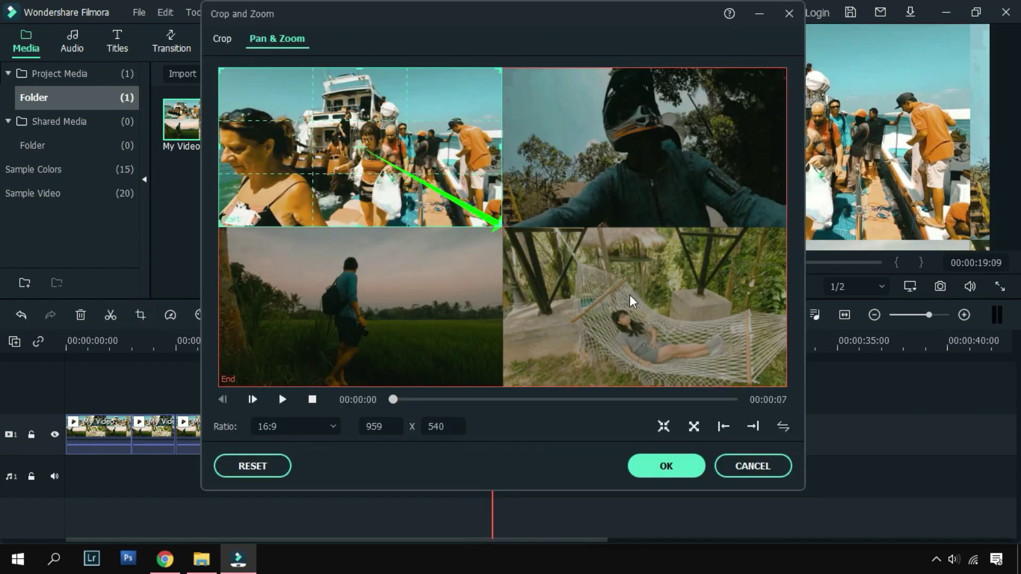
pyautogui.click(784, 427)
pyautogui.moveTo(457, 153); pyautogui.dragTo(728, 313)
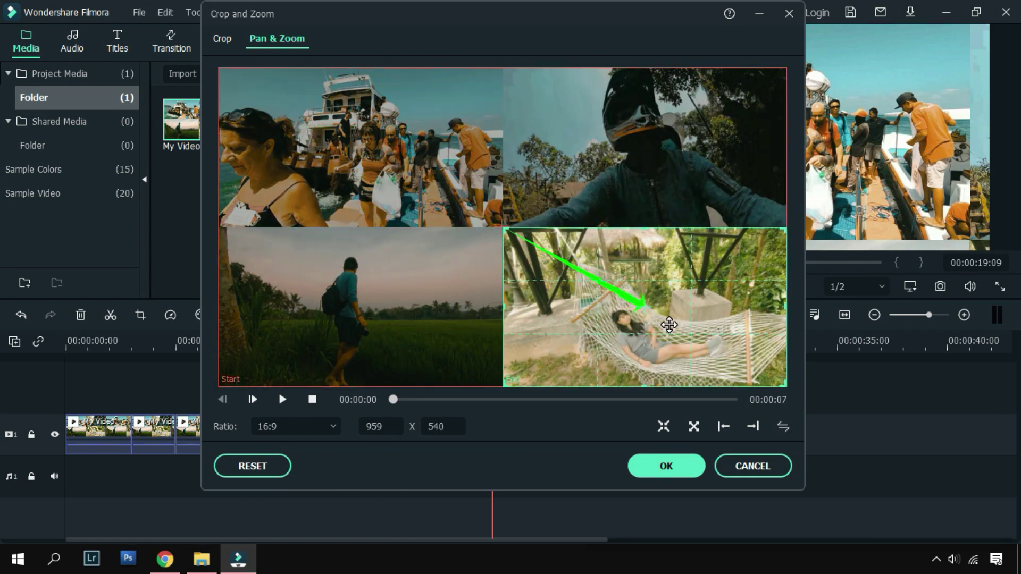
pyautogui.click(667, 465)
# - Split the clip at 21 seconds and give the remainder a static crop on the bottom-right quadrant
pyautogui.moveTo(500, 364); pyautogui.dragTo(540, 358)
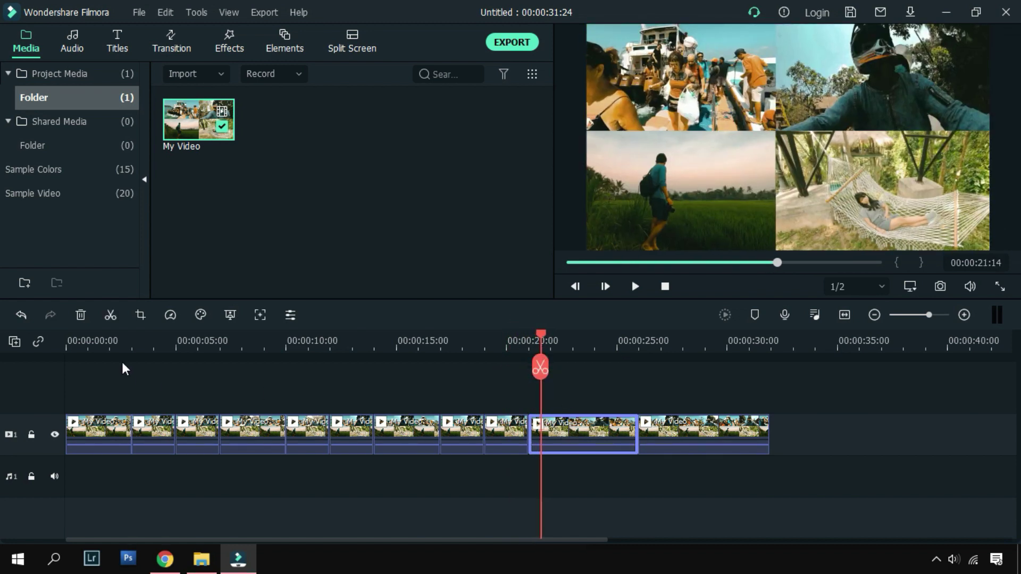
pyautogui.click(140, 314)
pyautogui.click(784, 426)
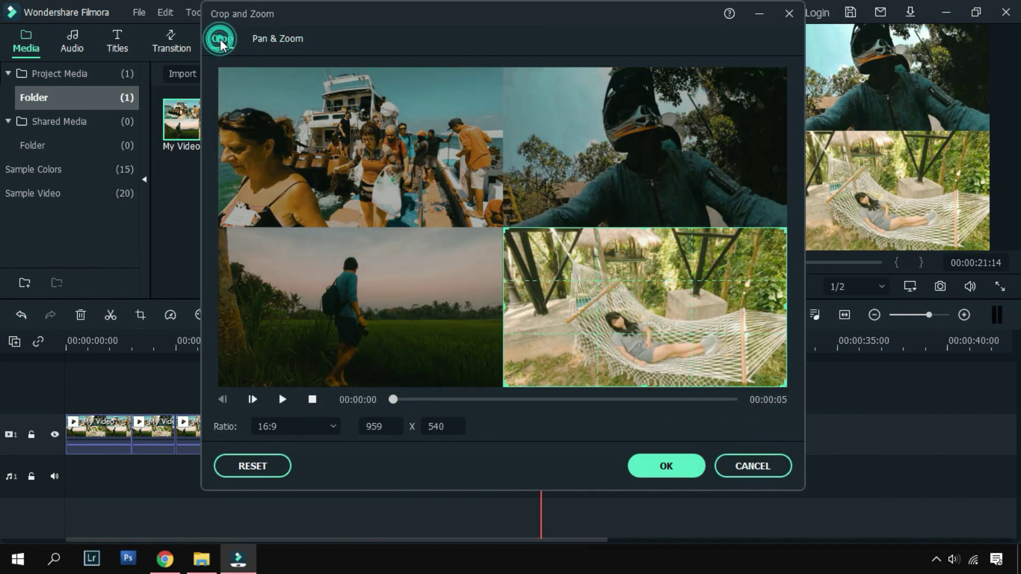
pyautogui.click(666, 466)
# - Split the clip at 00:00:24:00 and apply Pan & Zoom to the remainder, from the bottom-right quadrant to the full frame
pyautogui.click(596, 366)
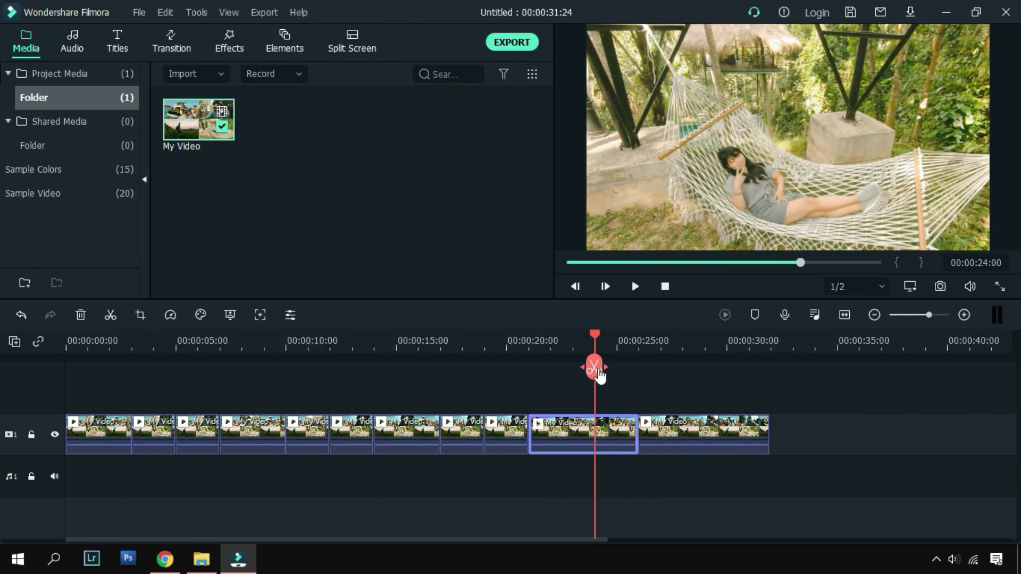
pyautogui.click(597, 369)
pyautogui.moveTo(594, 333); pyautogui.dragTo(609, 351)
pyautogui.click(141, 315)
pyautogui.click(277, 38)
pyautogui.moveTo(446, 206); pyautogui.dragTo(240, 91)
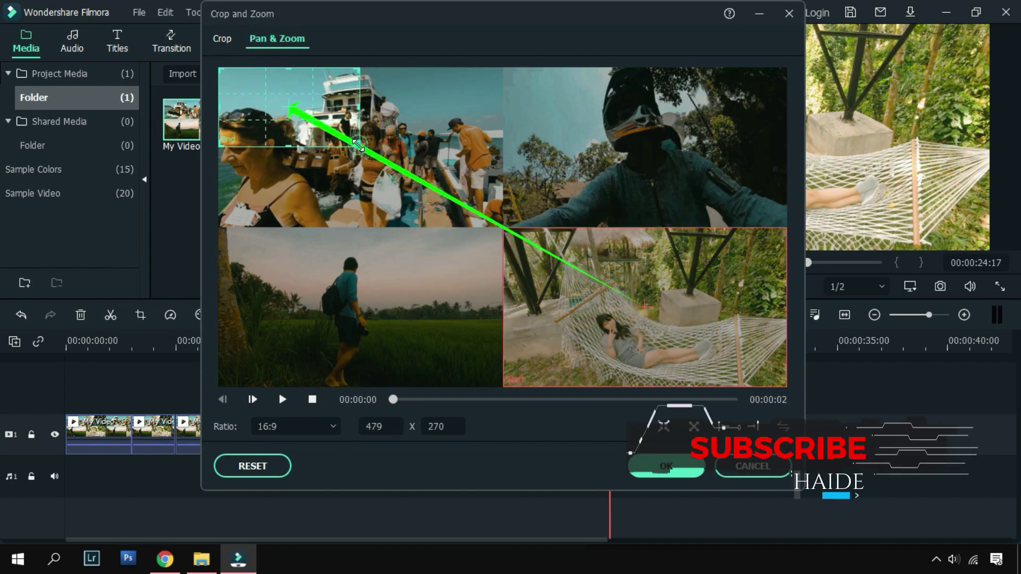
pyautogui.moveTo(358, 144); pyautogui.dragTo(874, 546)
pyautogui.click(666, 466)
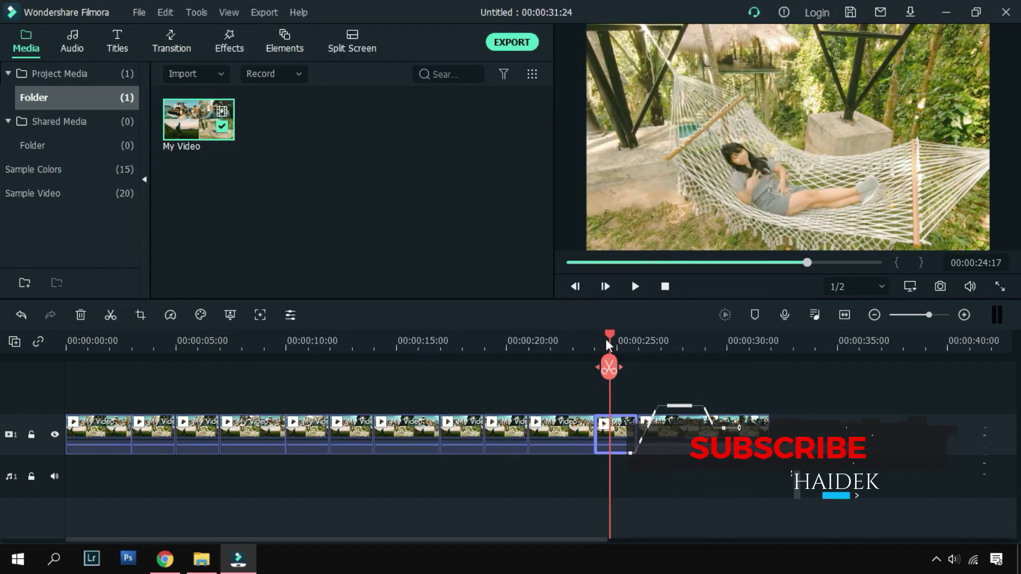
# - Play the edited sequence from the beginning to check the zoom transitions between quadrants
pyautogui.moveTo(608, 340); pyautogui.dragTo(63, 346)
pyautogui.click(696, 430)
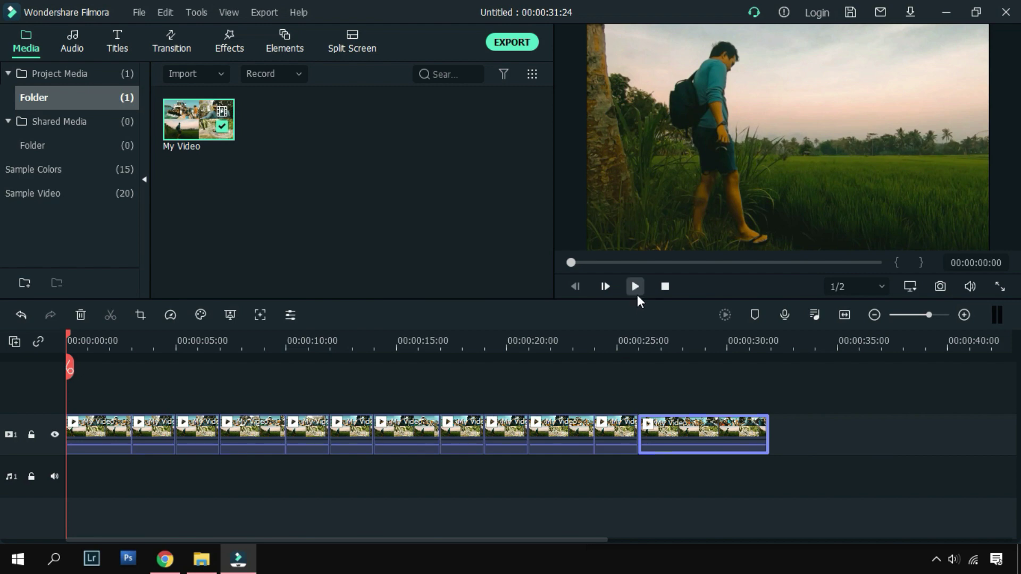
pyautogui.click(636, 290)
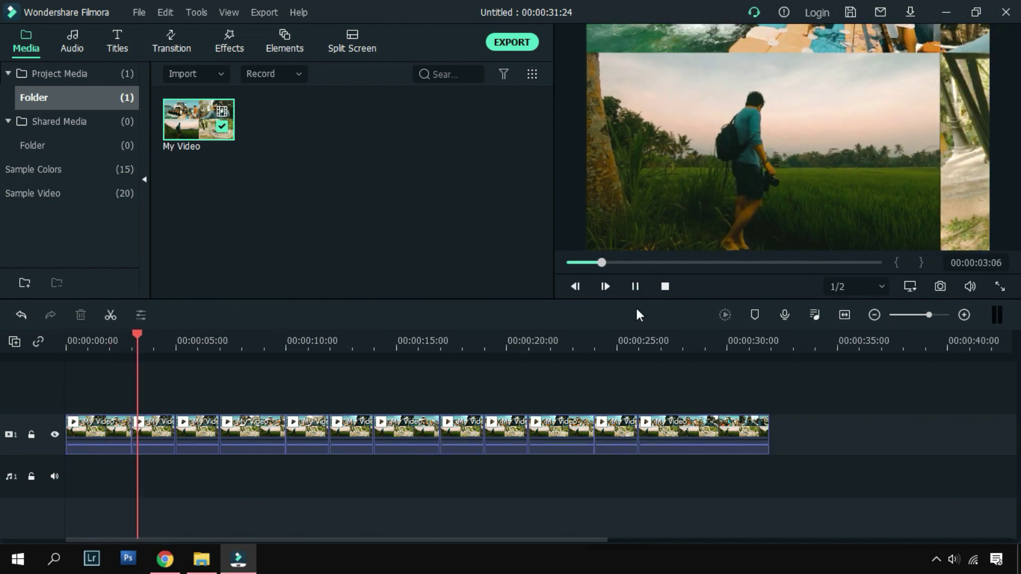